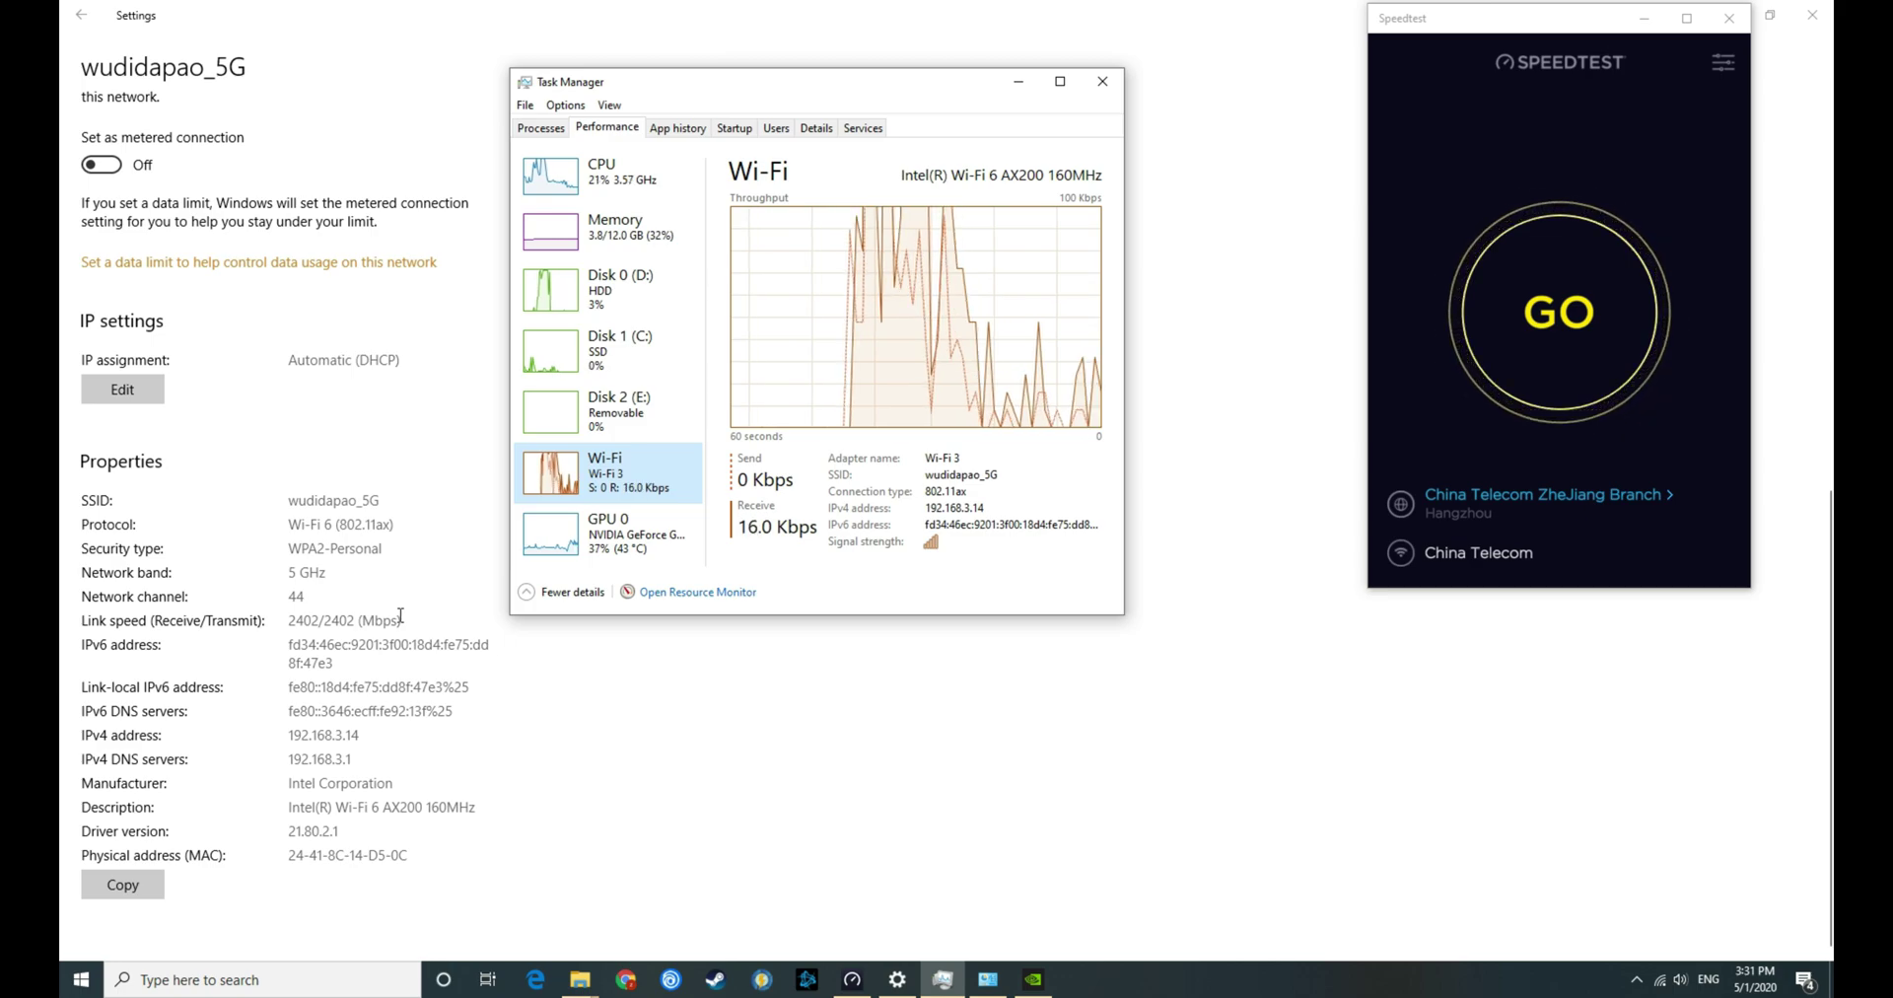
# - Run the Speedtest over Wi-Fi 6, getting 13 ms ping, 820.95 Mbps down and 118.22 Mbps up
pyautogui.click(1579, 315)
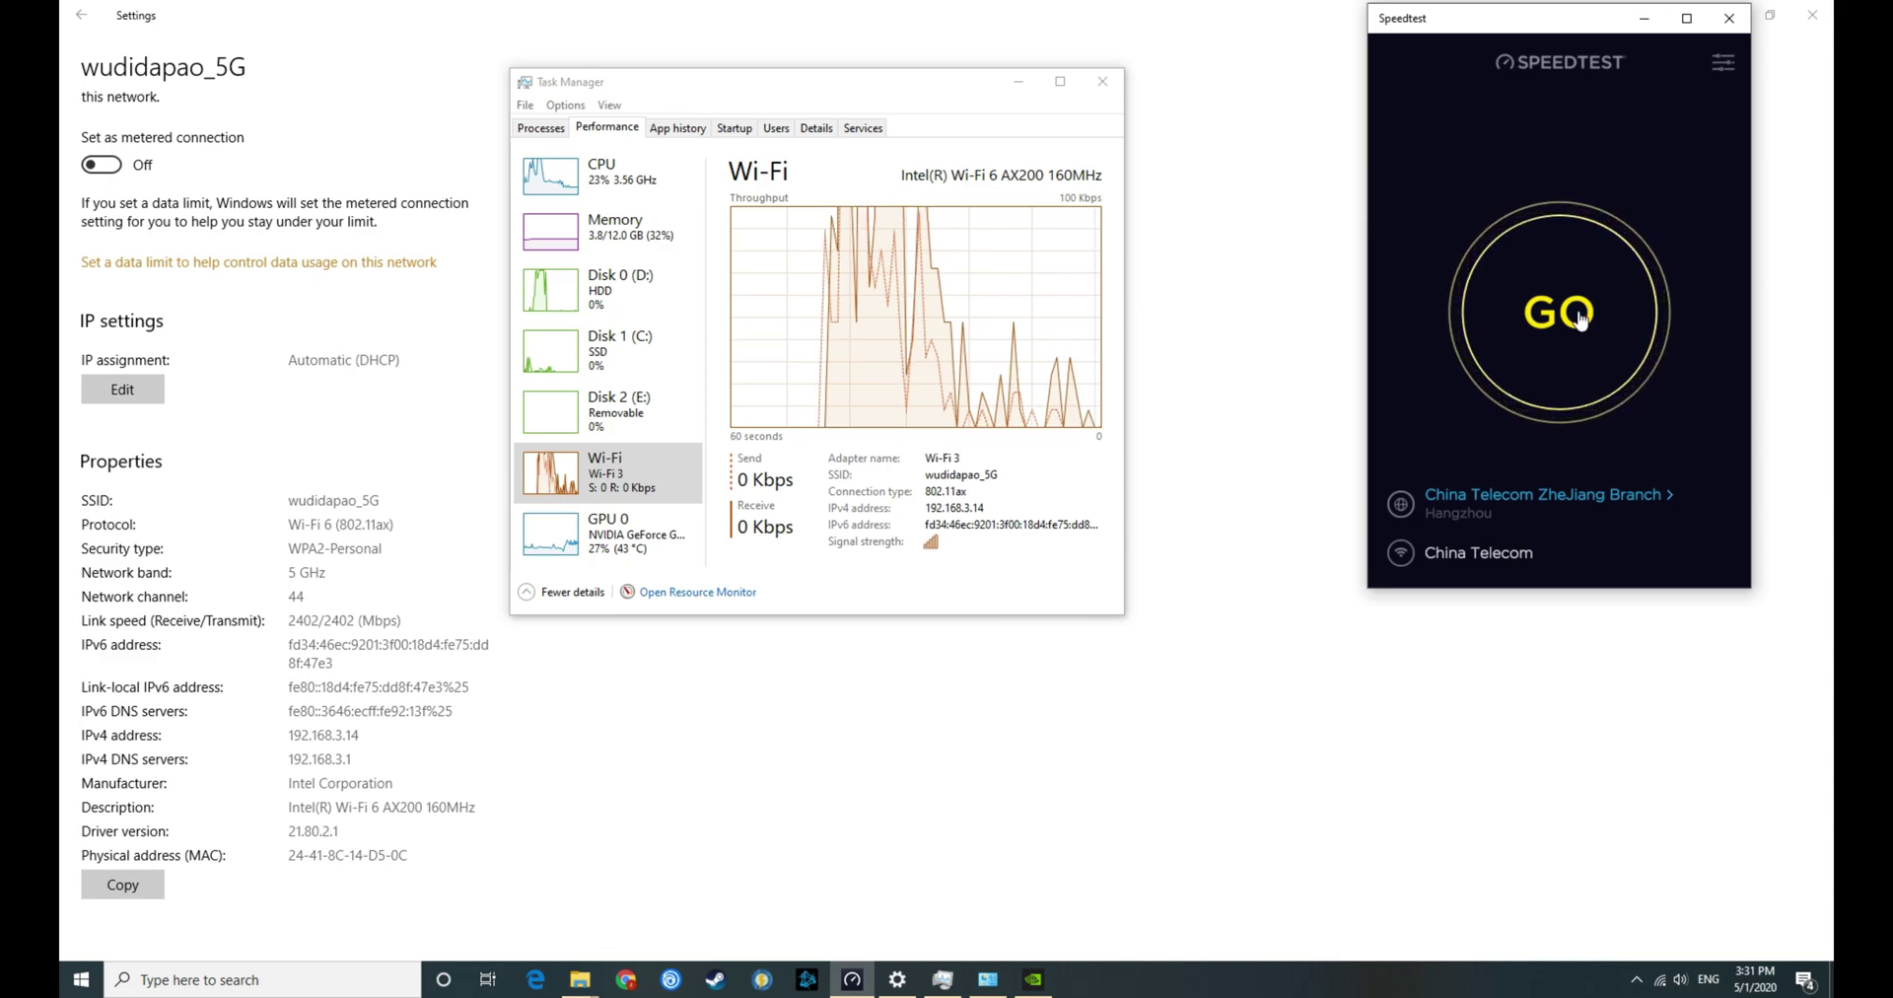
pyautogui.click(1578, 315)
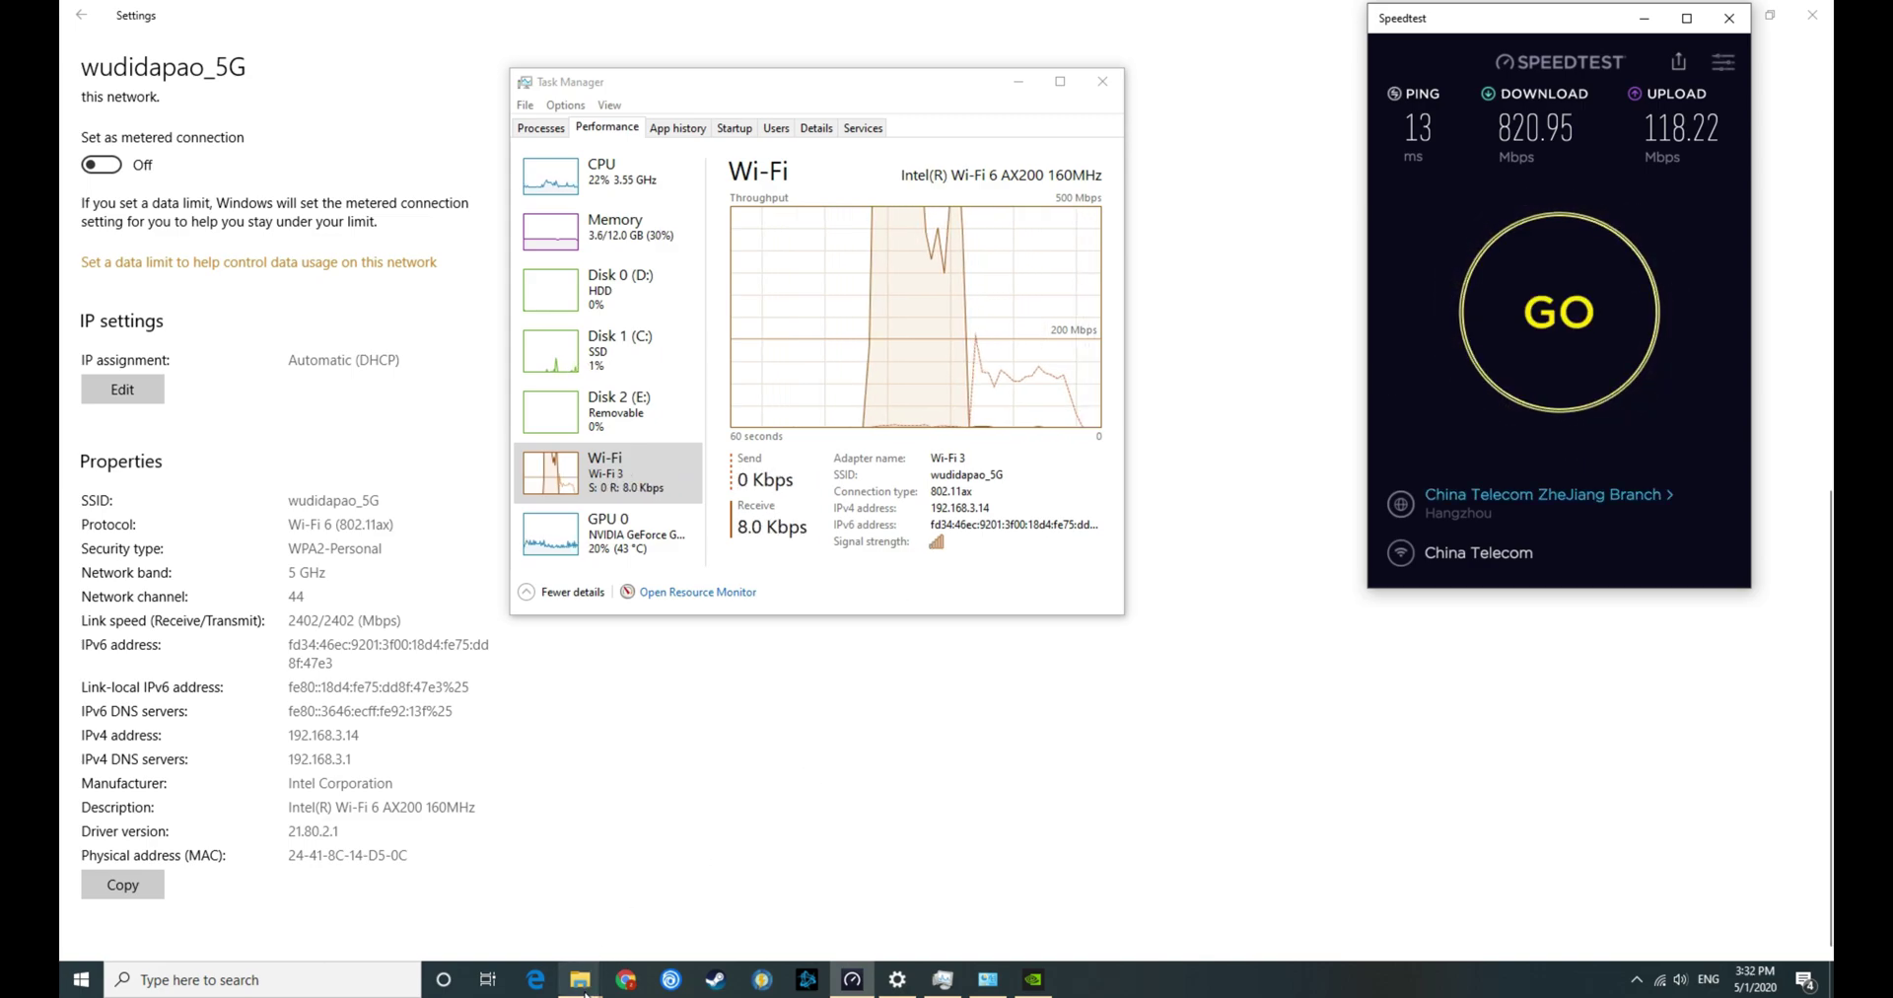
# - Open the \\192.168.3.16 share's Videos folder beside the local Videos window
pyautogui.moveTo(579, 978)
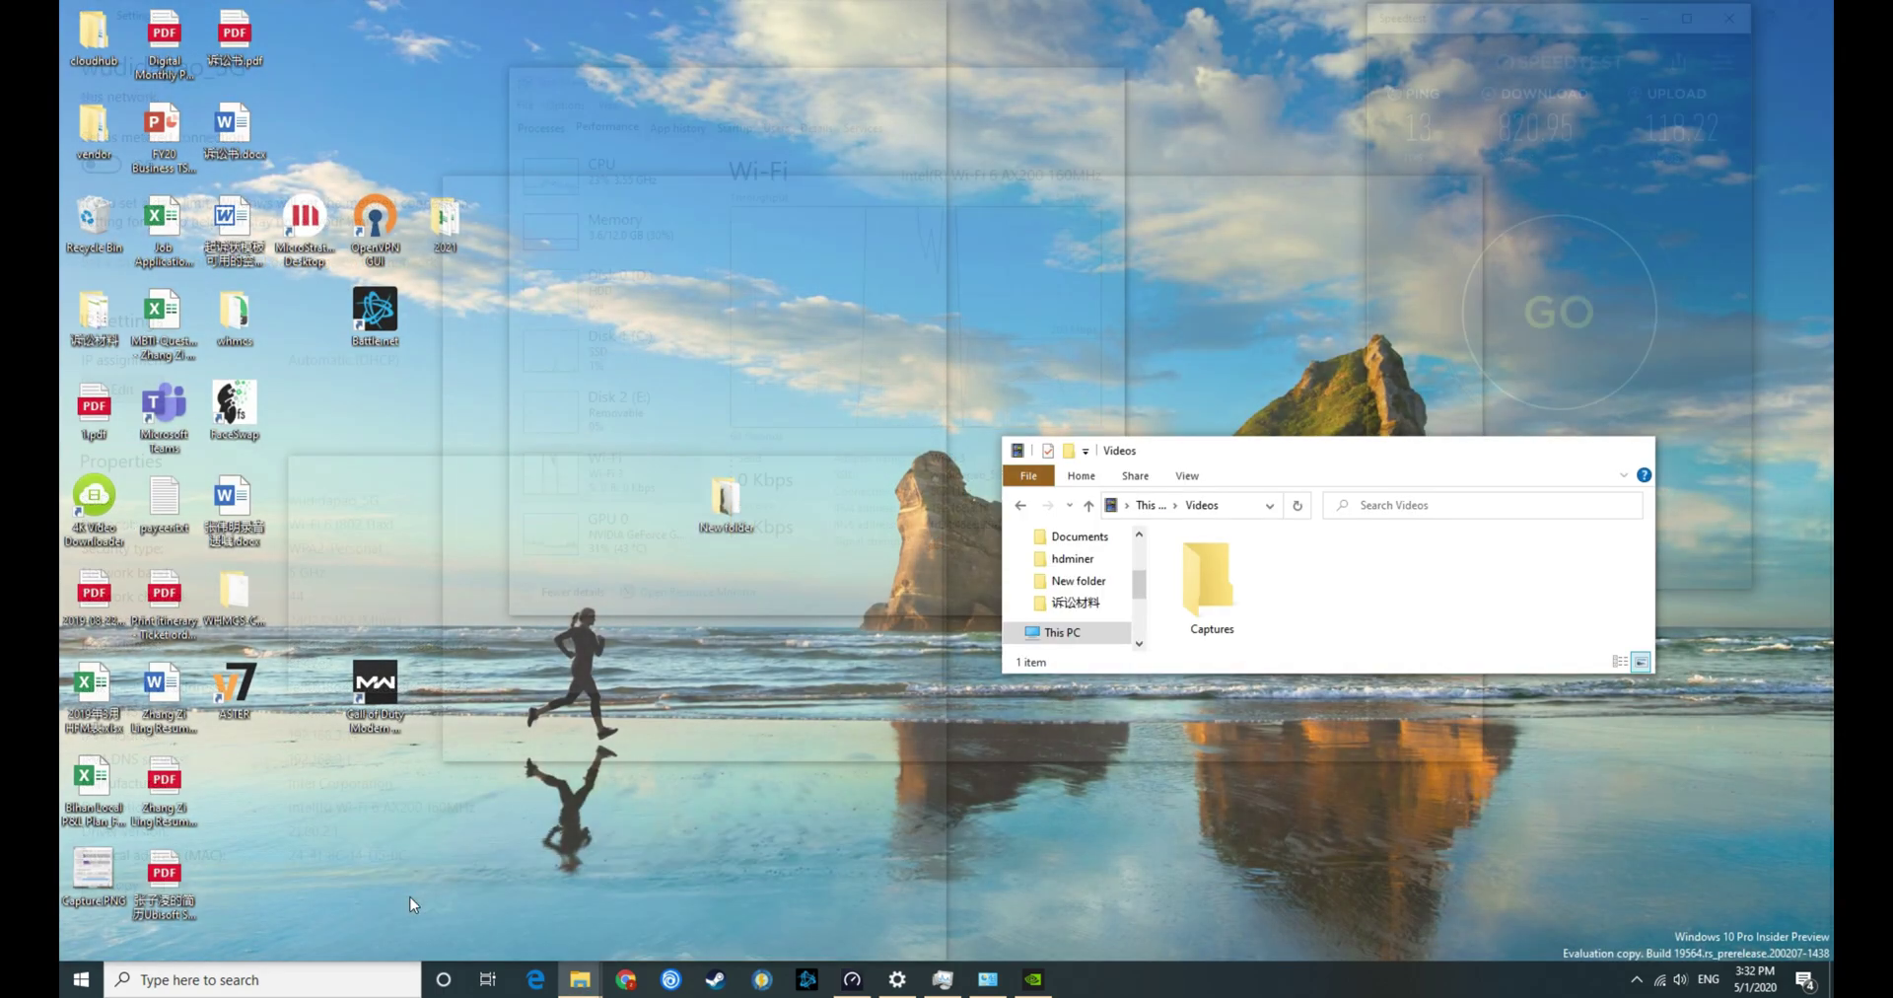
pyautogui.click(412, 904)
pyautogui.moveTo(1278, 452); pyautogui.dragTo(1352, 552)
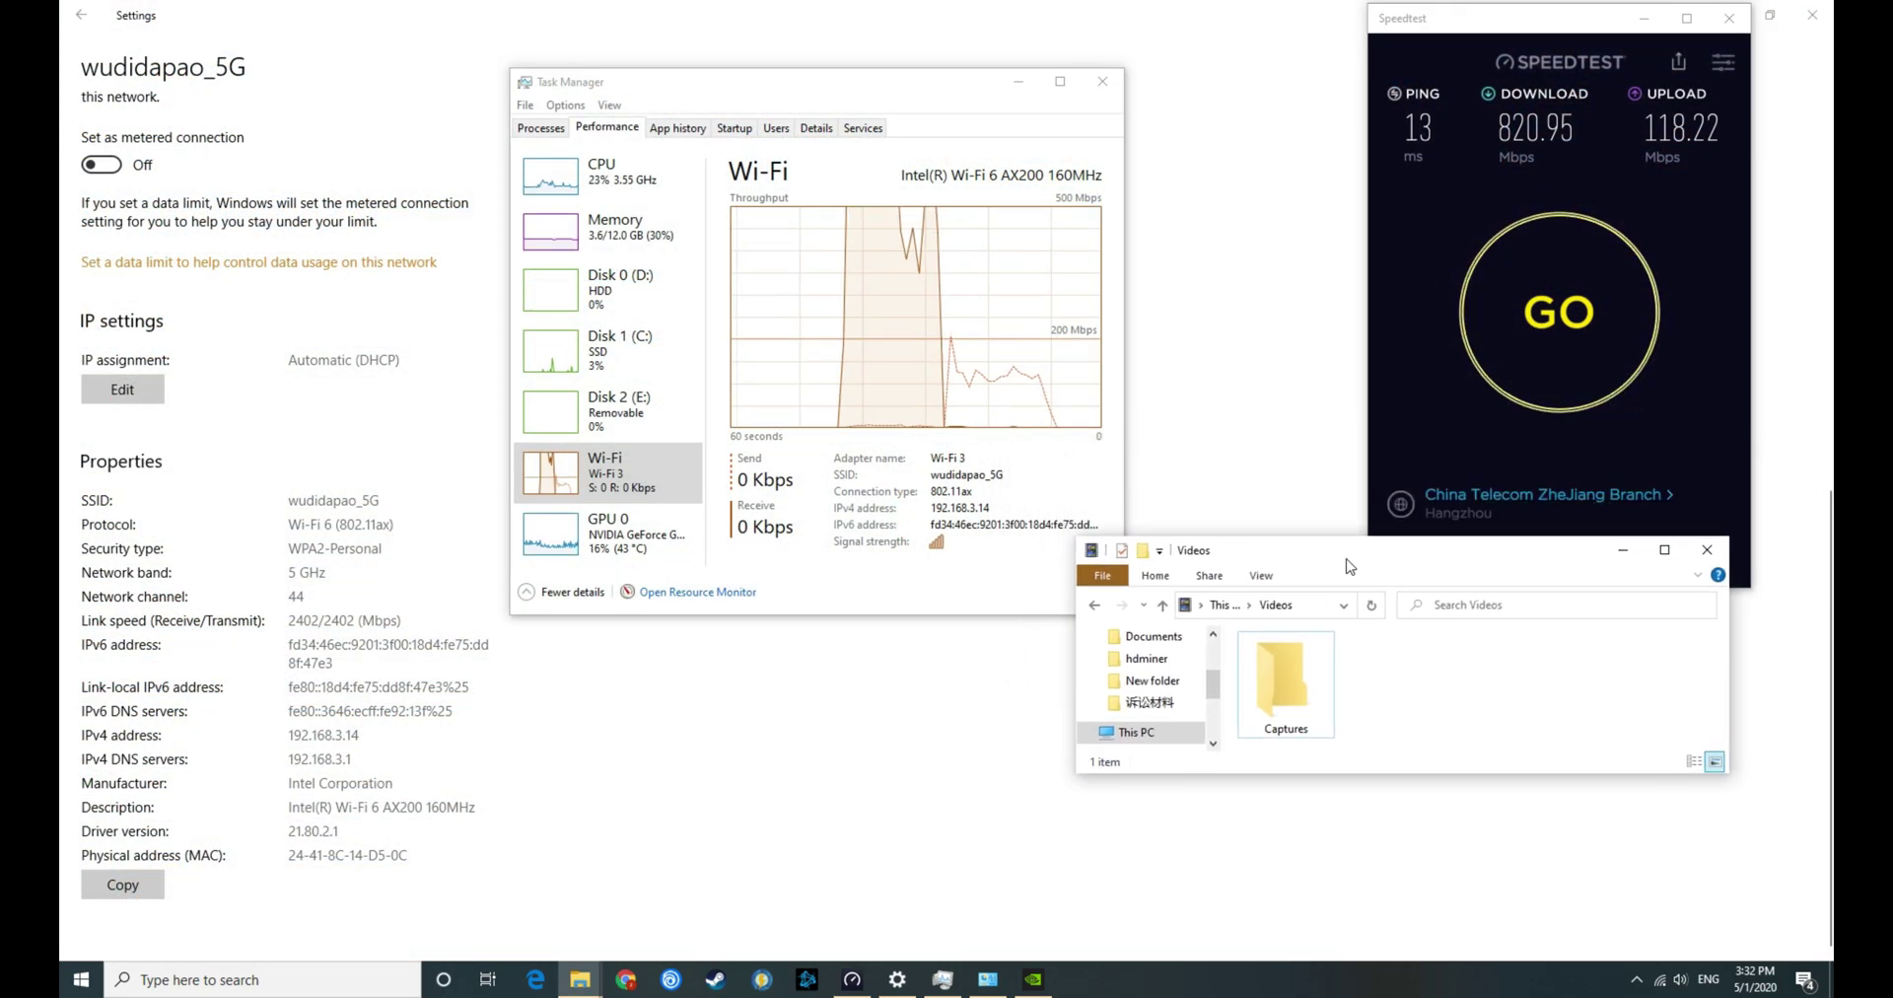
pyautogui.moveTo(579, 978)
pyautogui.click(736, 920)
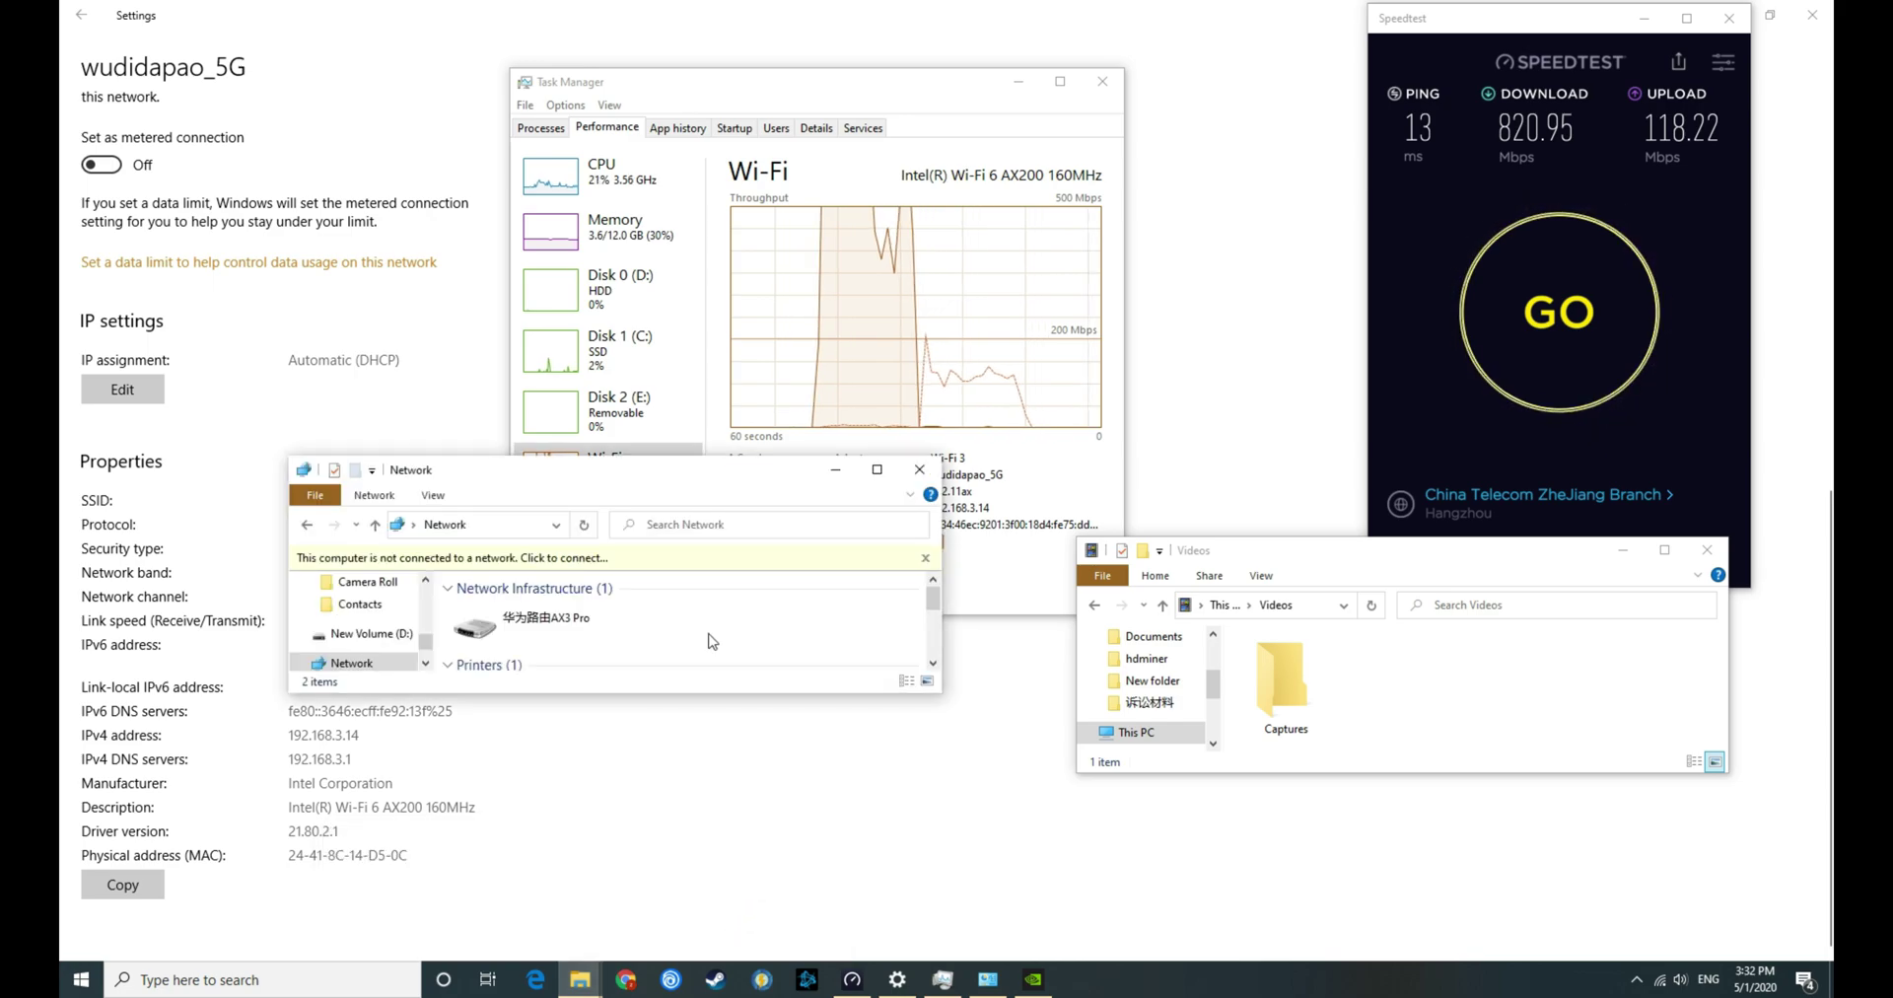
pyautogui.press('super+r')
pyautogui.press('Return')
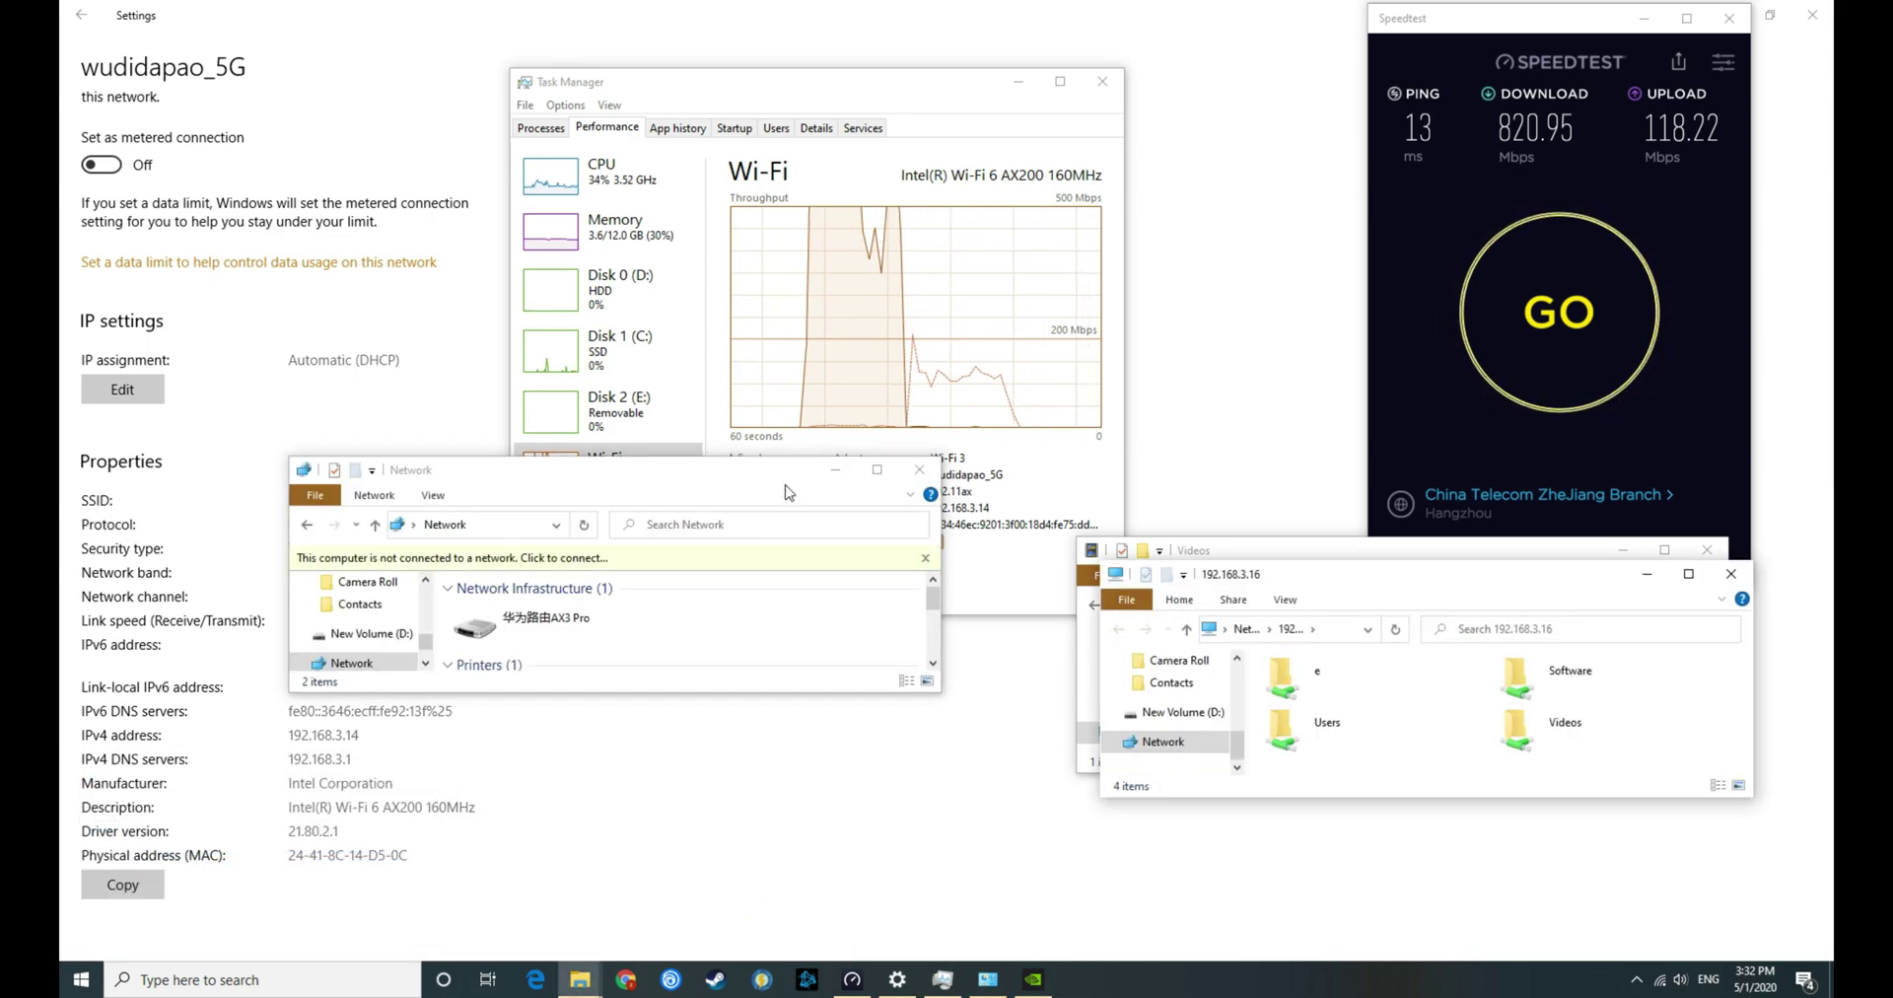
pyautogui.moveTo(1266, 553); pyautogui.dragTo(512, 453)
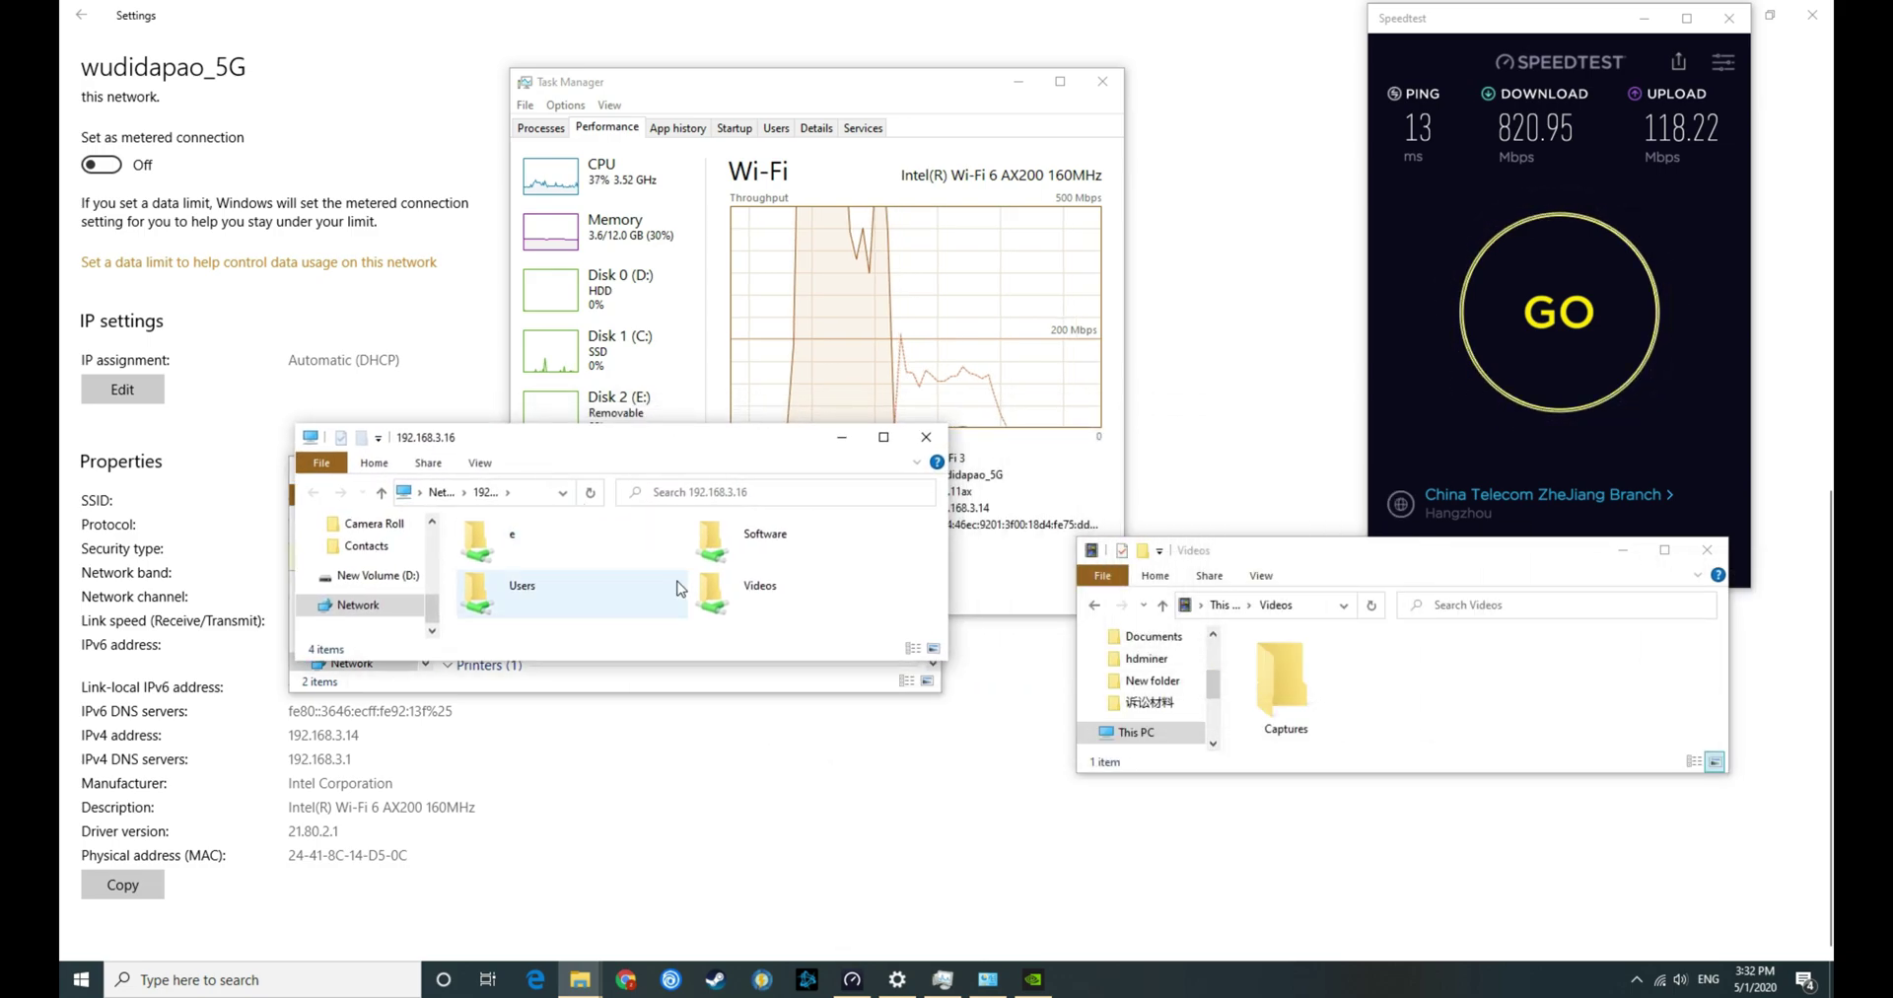
pyautogui.doubleClick(712, 590)
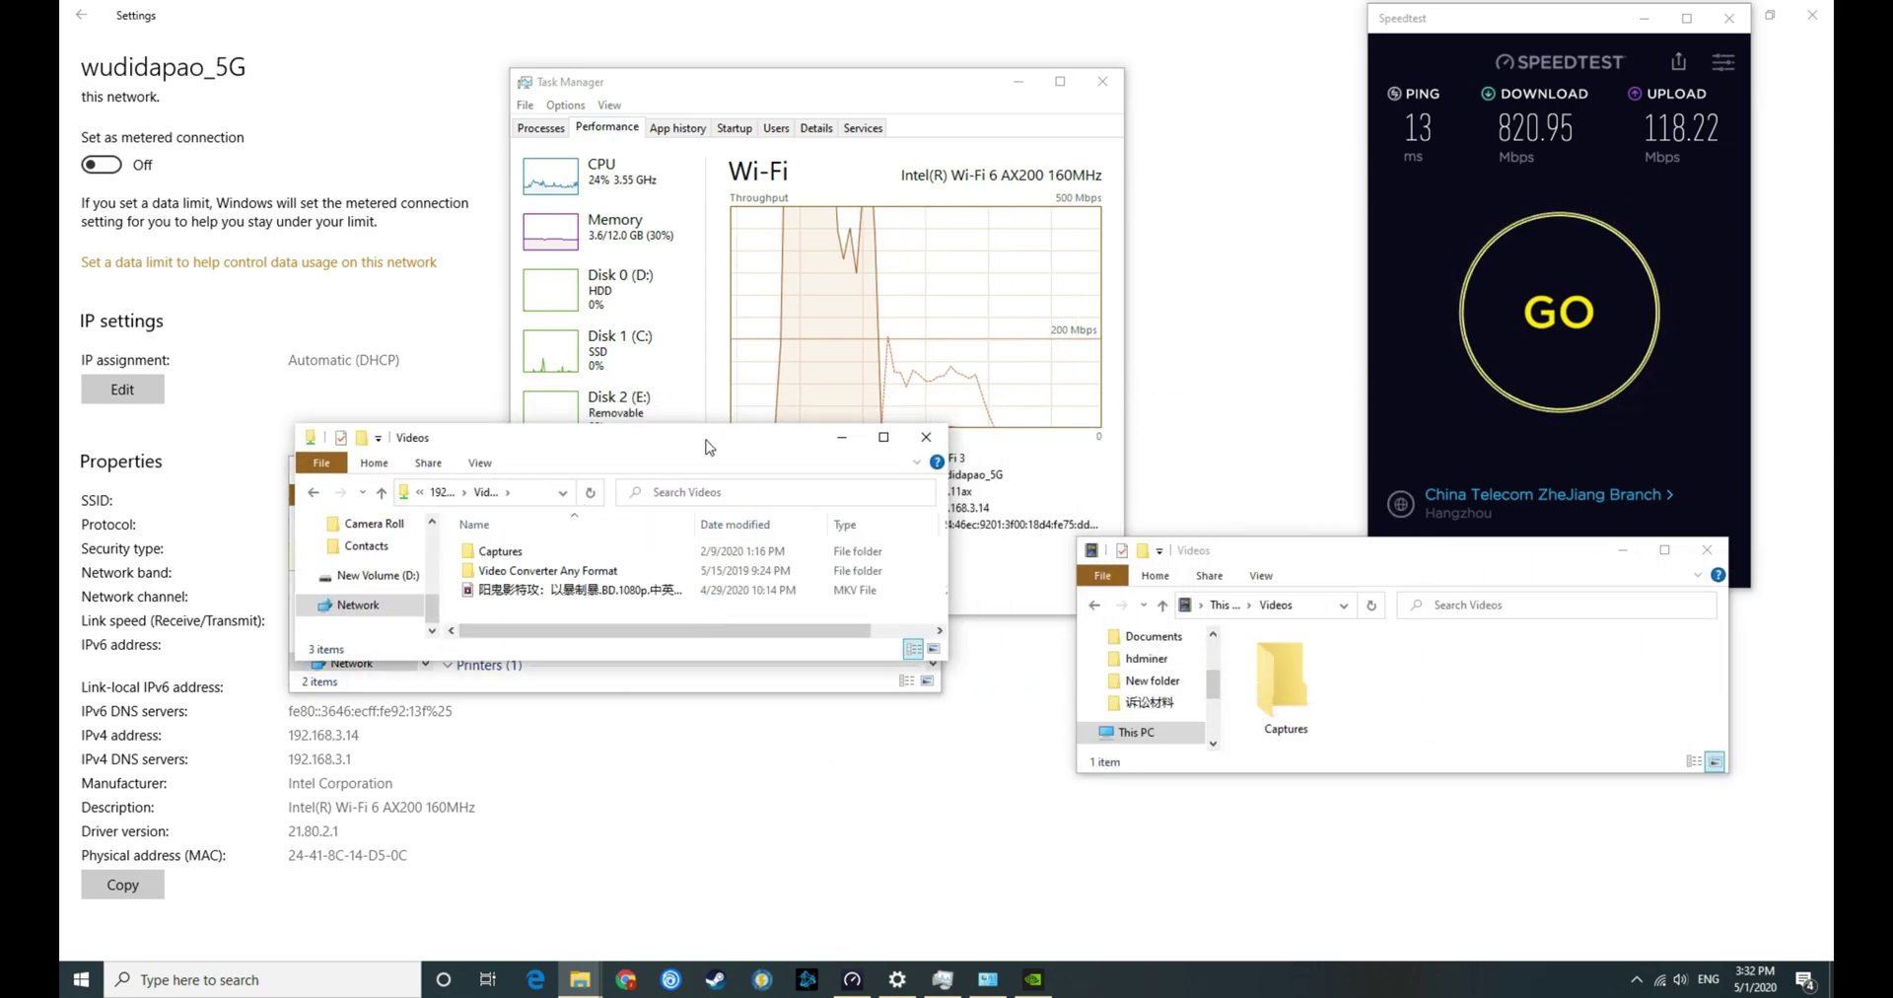
# - Paste the 1.91 GB MKV video into local Videos while watching Wi-Fi throughput in Task Manager
pyautogui.click(618, 592)
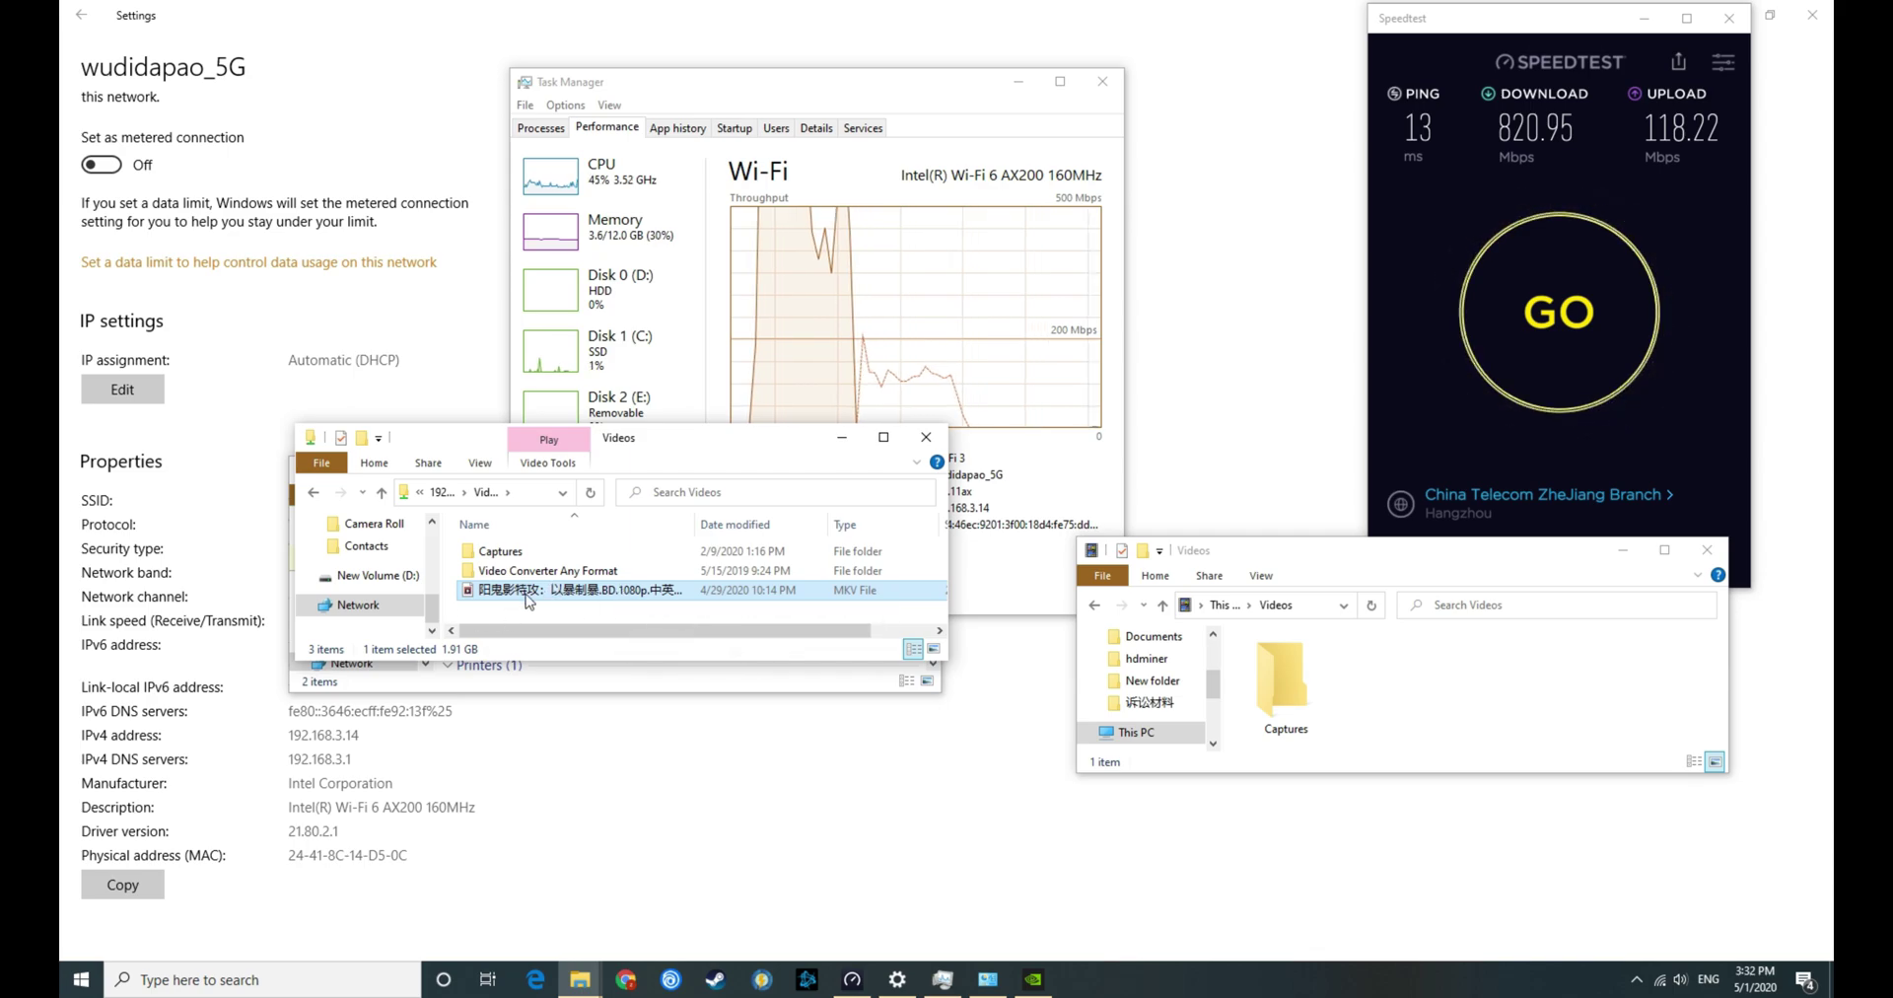
pyautogui.click(1479, 702)
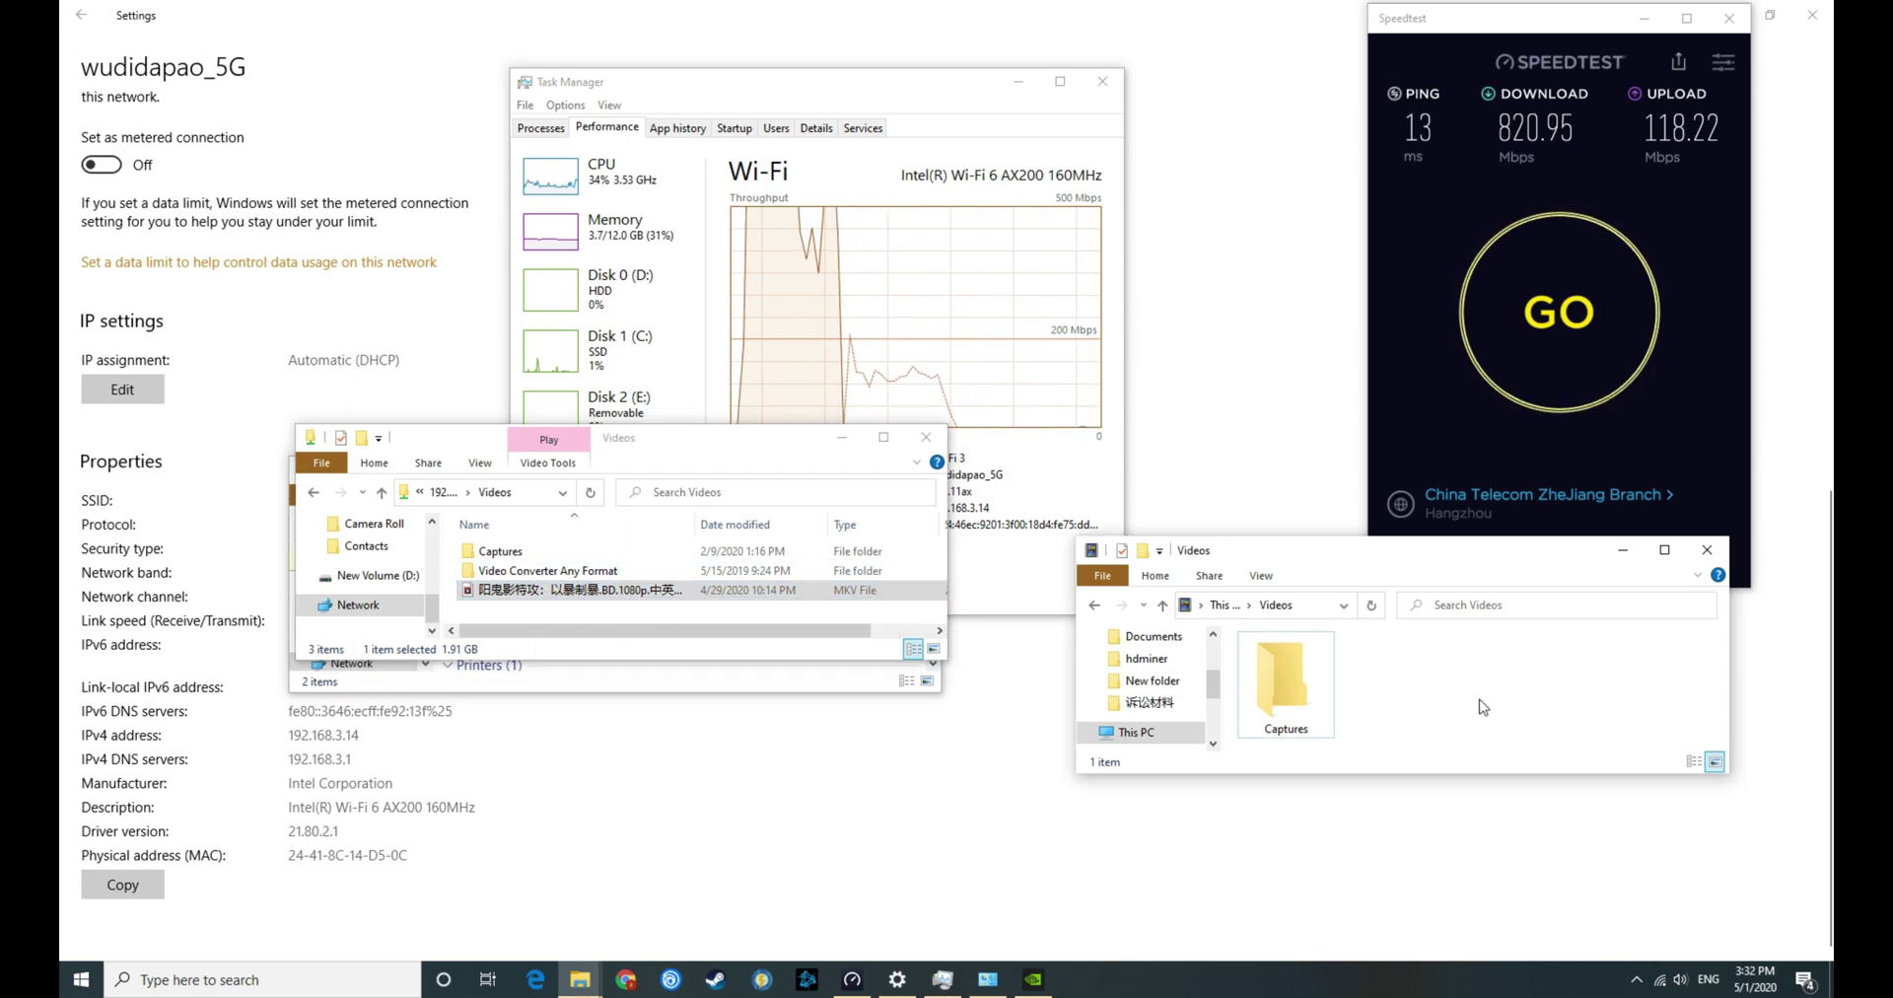
pyautogui.hotkey('ctrl', 'v')
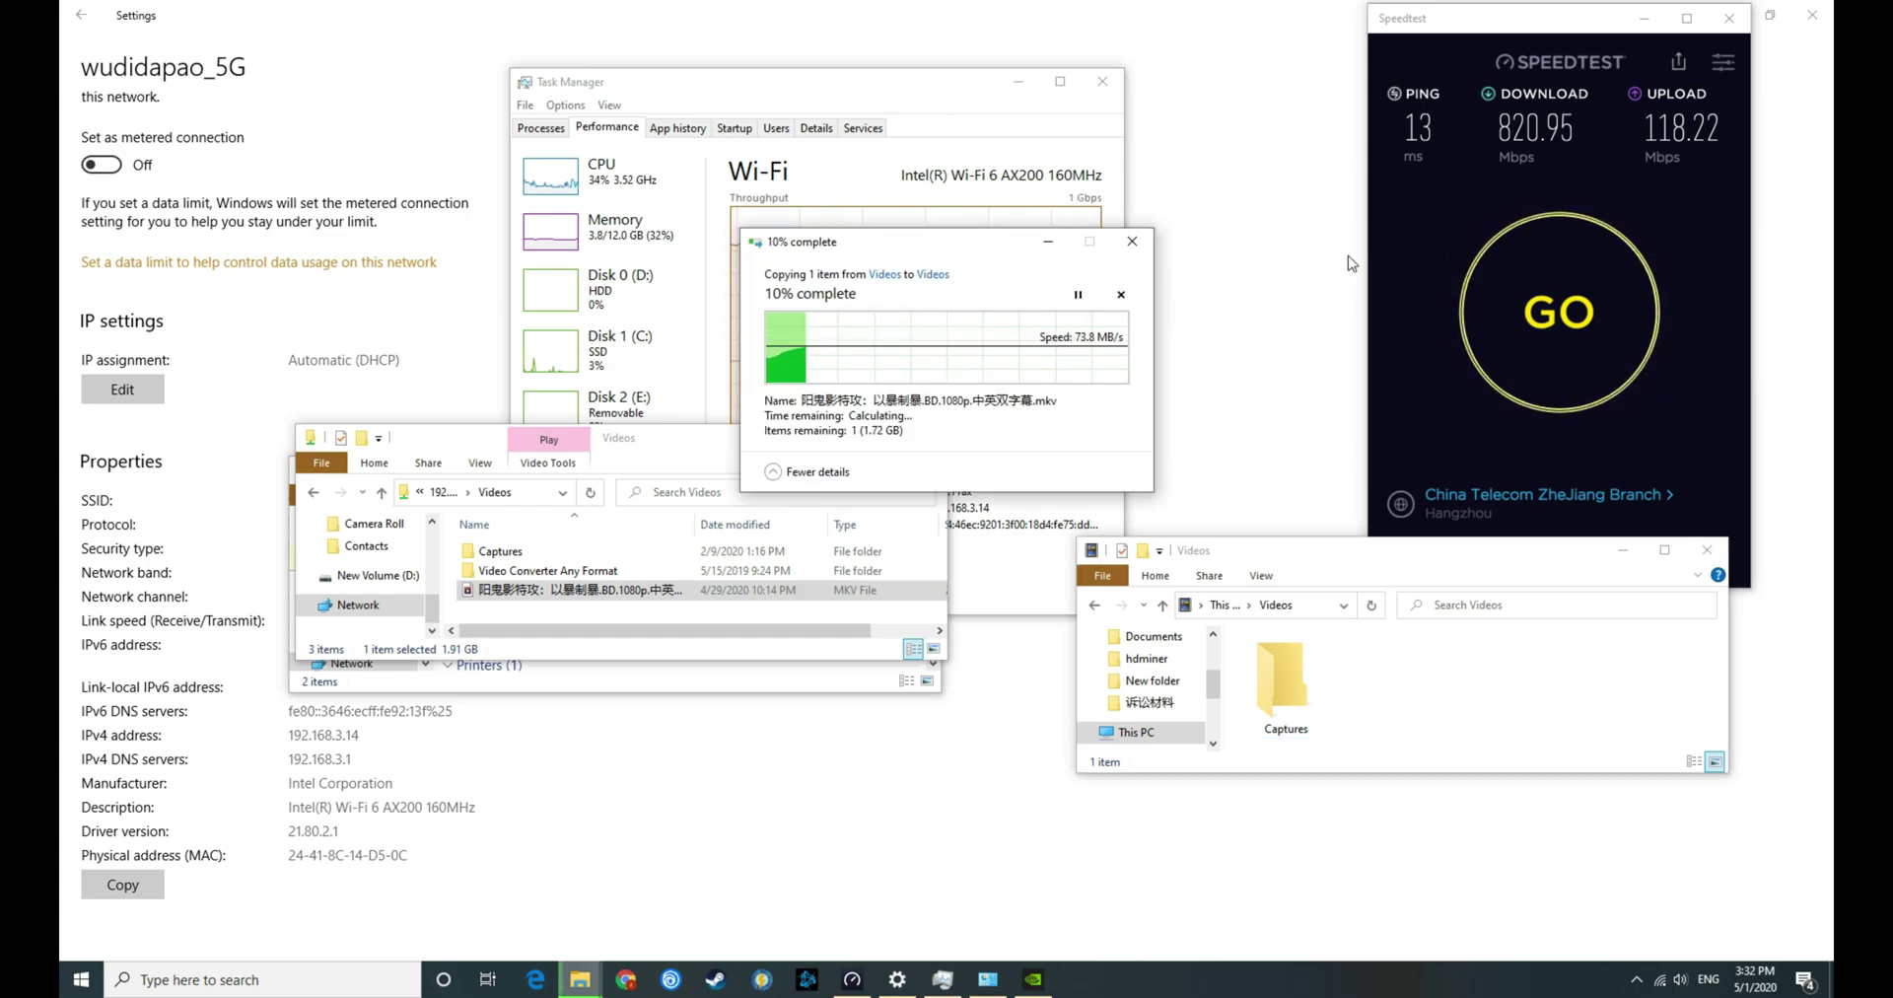
pyautogui.moveTo(956, 248); pyautogui.dragTo(1442, 247)
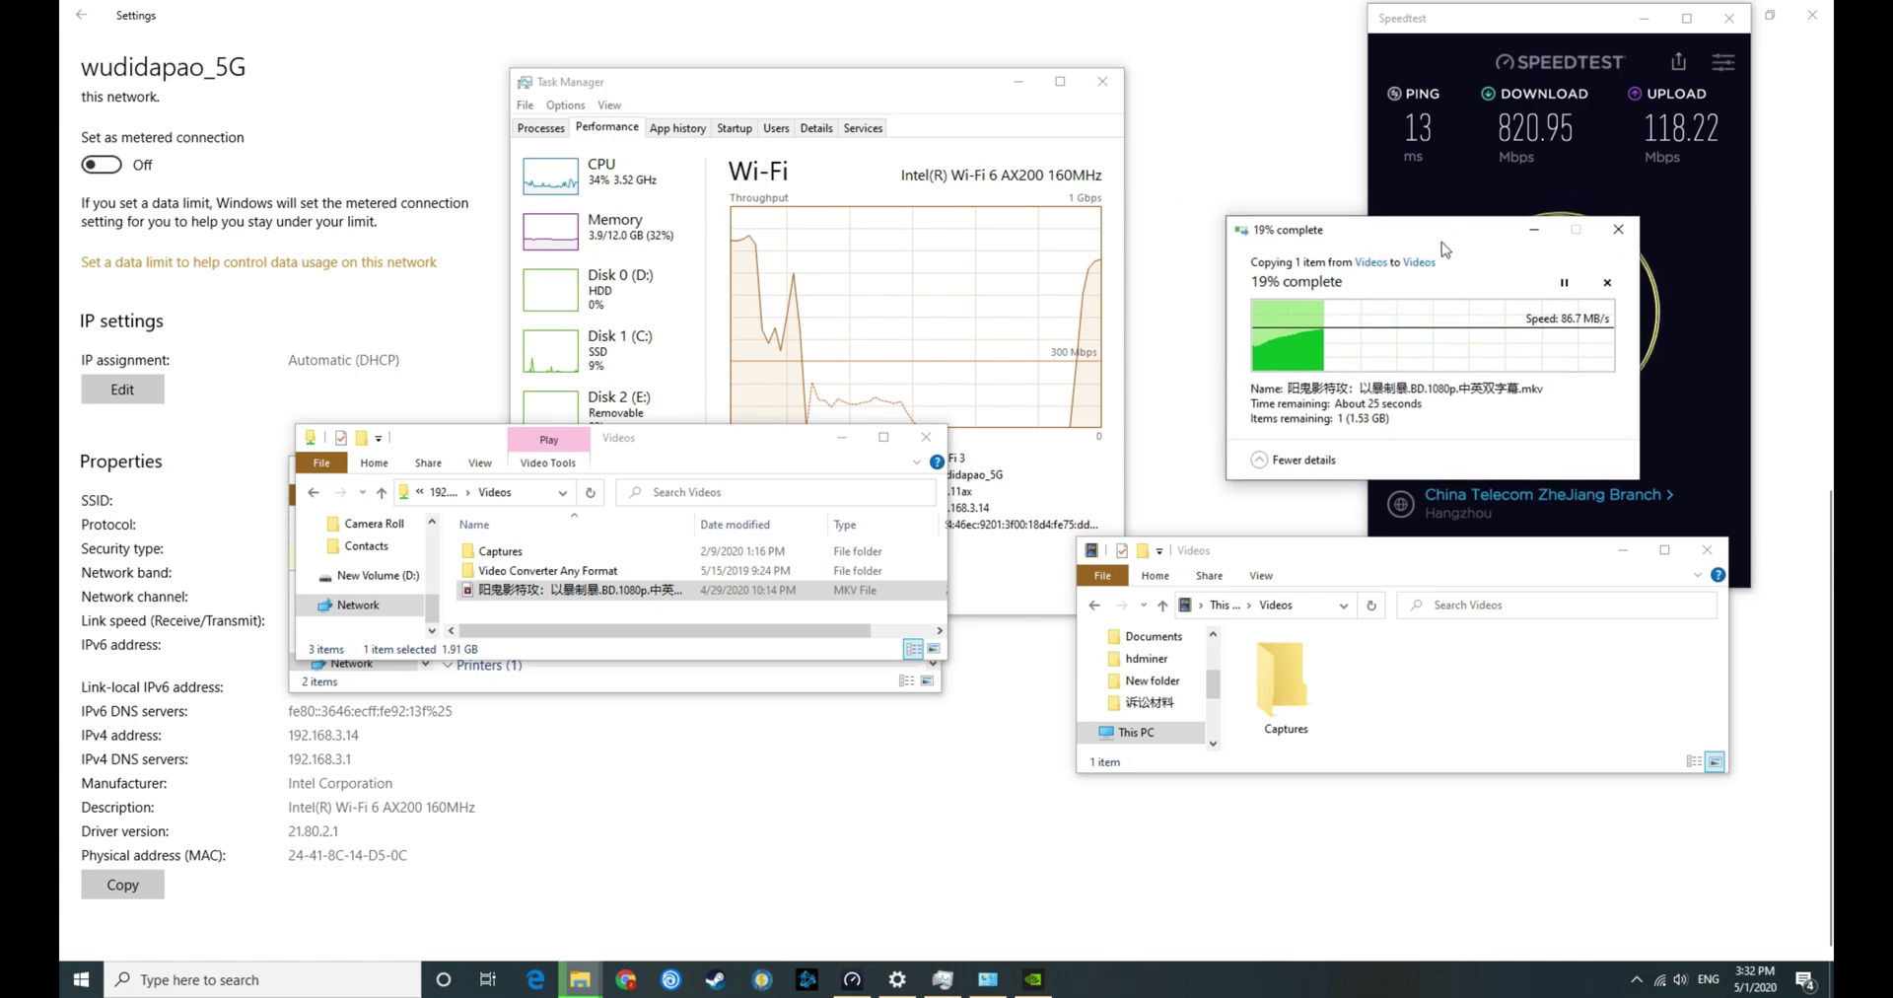
pyautogui.click(893, 89)
pyautogui.moveTo(892, 87); pyautogui.dragTo(756, 141)
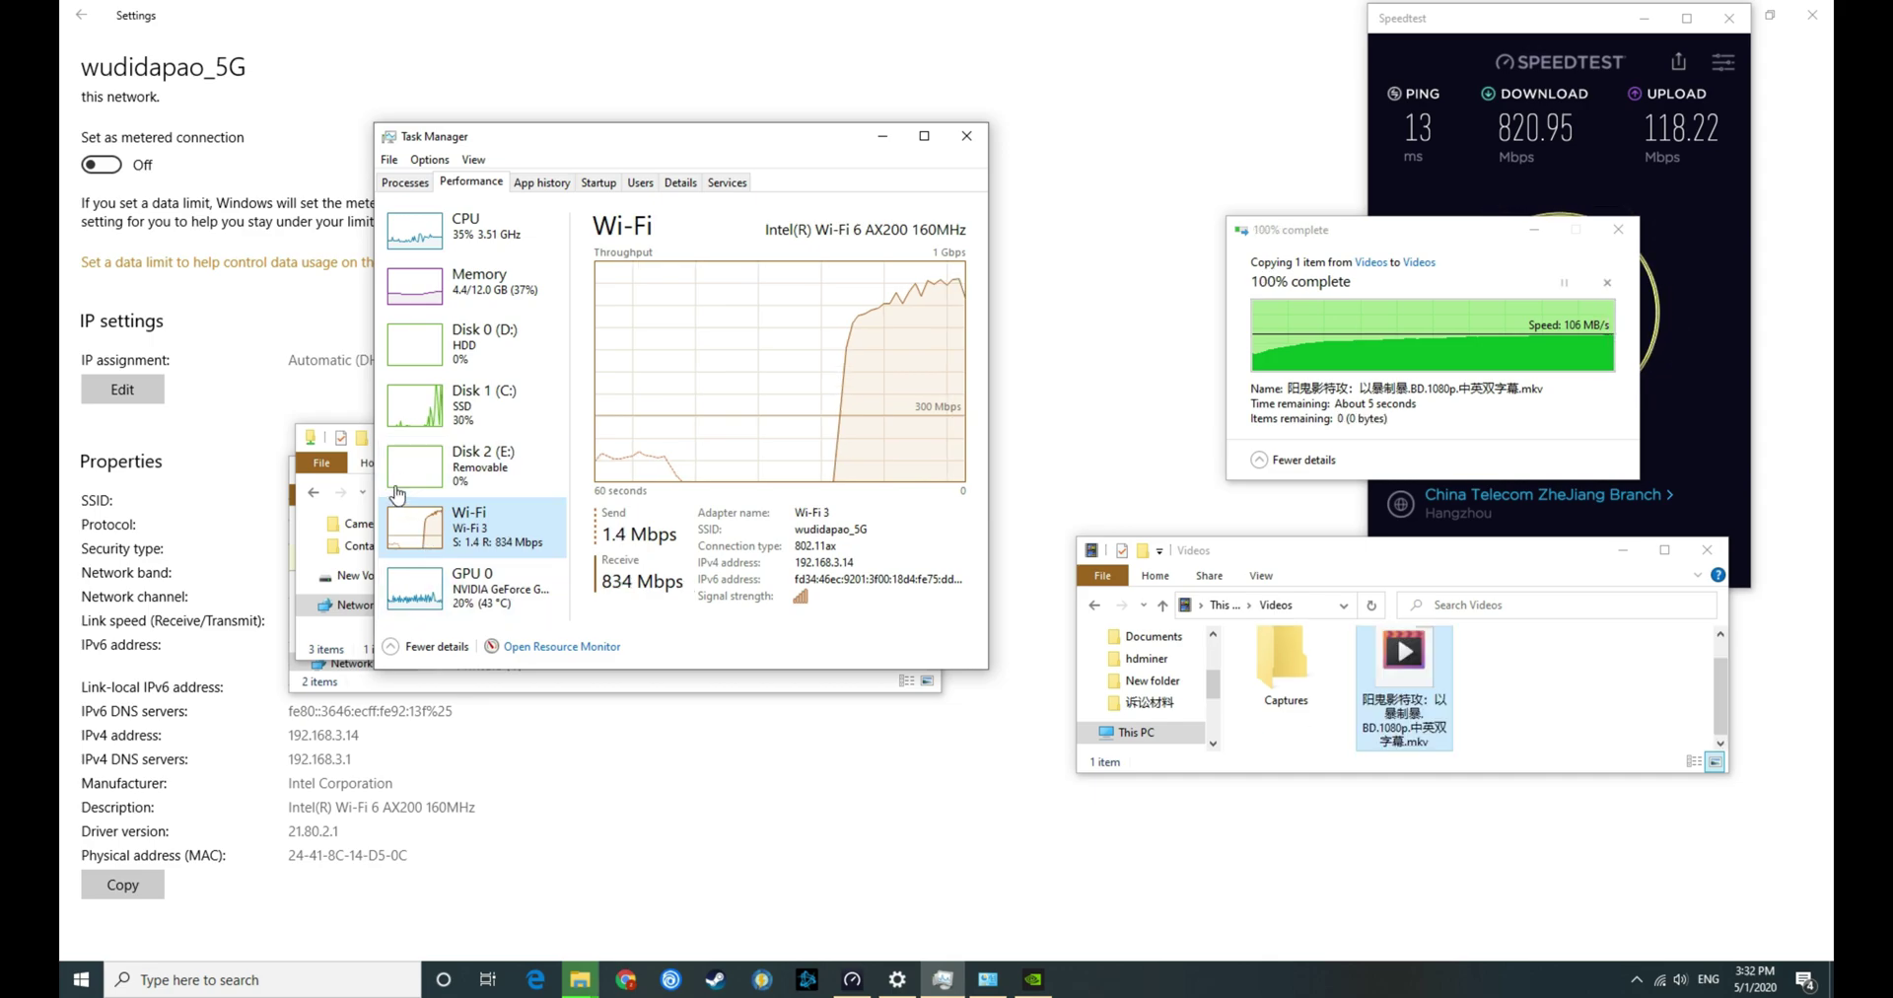
# - Close the Network browsing window and return to the share's Videos folder
pyautogui.click(641, 683)
pyautogui.moveTo(714, 471); pyautogui.dragTo(716, 595)
pyautogui.click(920, 594)
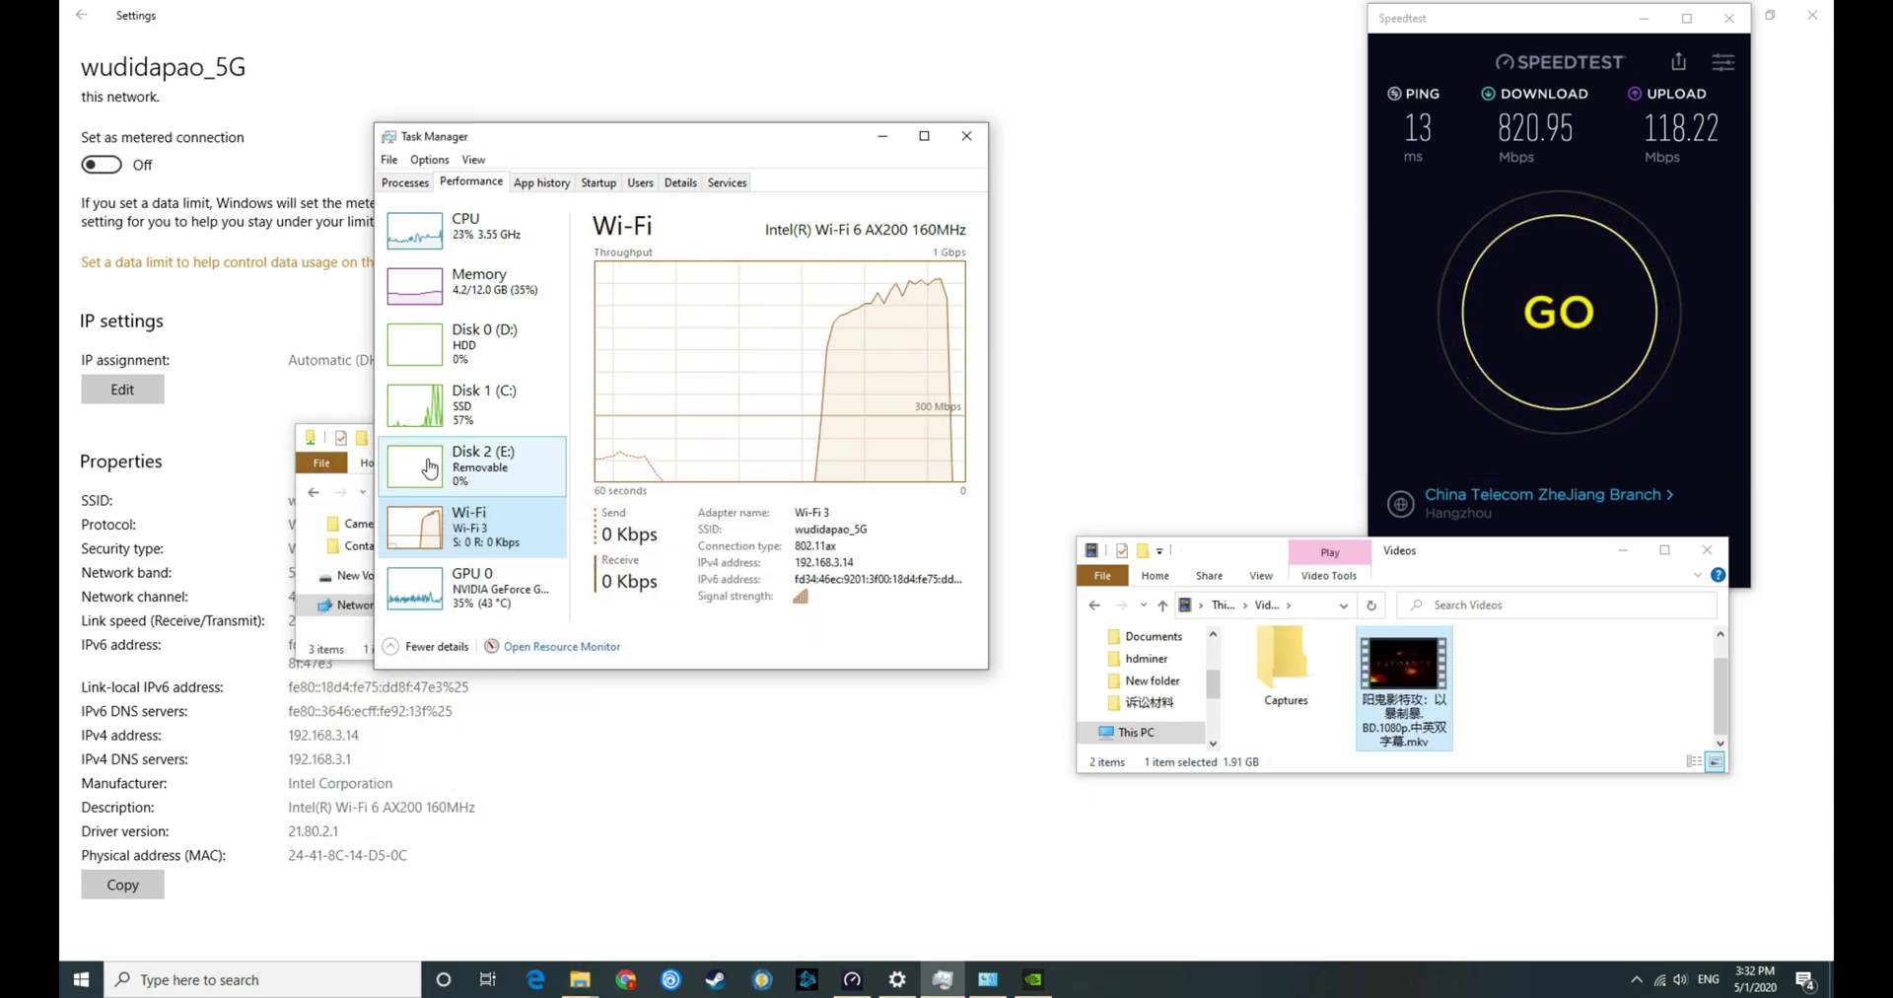
pyautogui.click(340, 654)
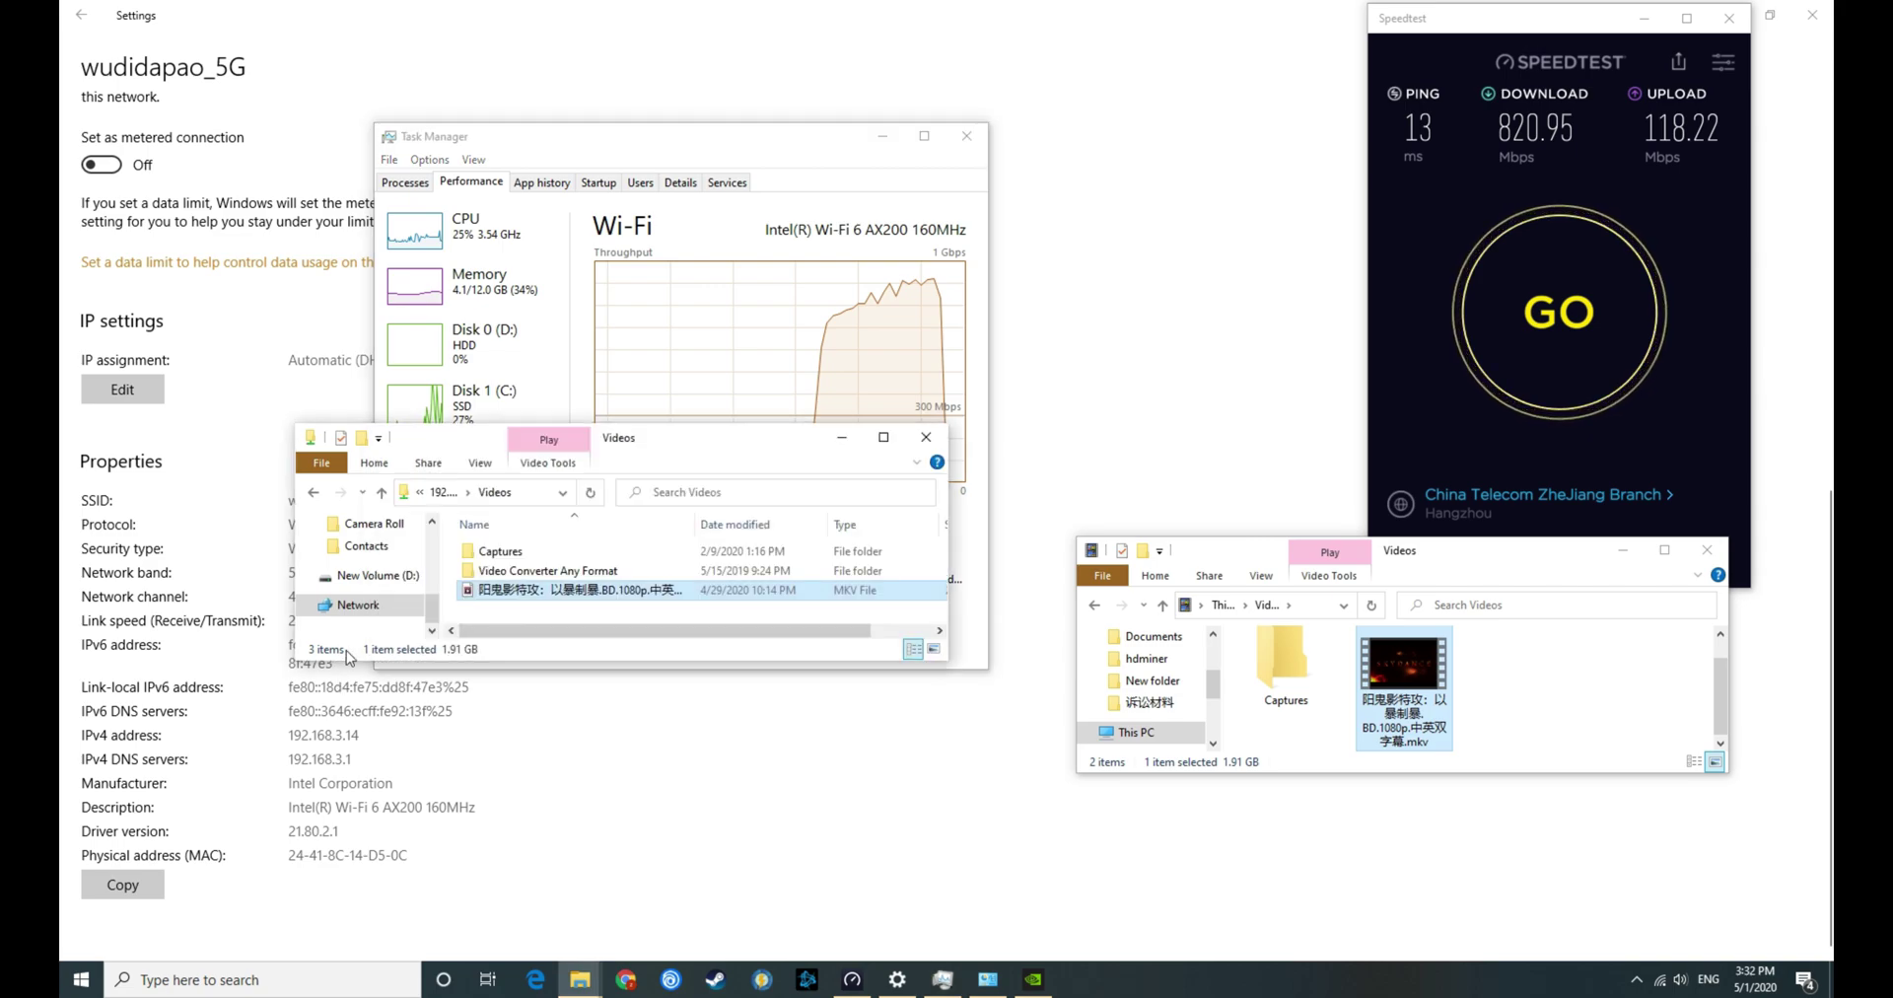
# - Permanently delete the MKV video from the 192.168.3.16 Videos share
pyautogui.click(575, 601)
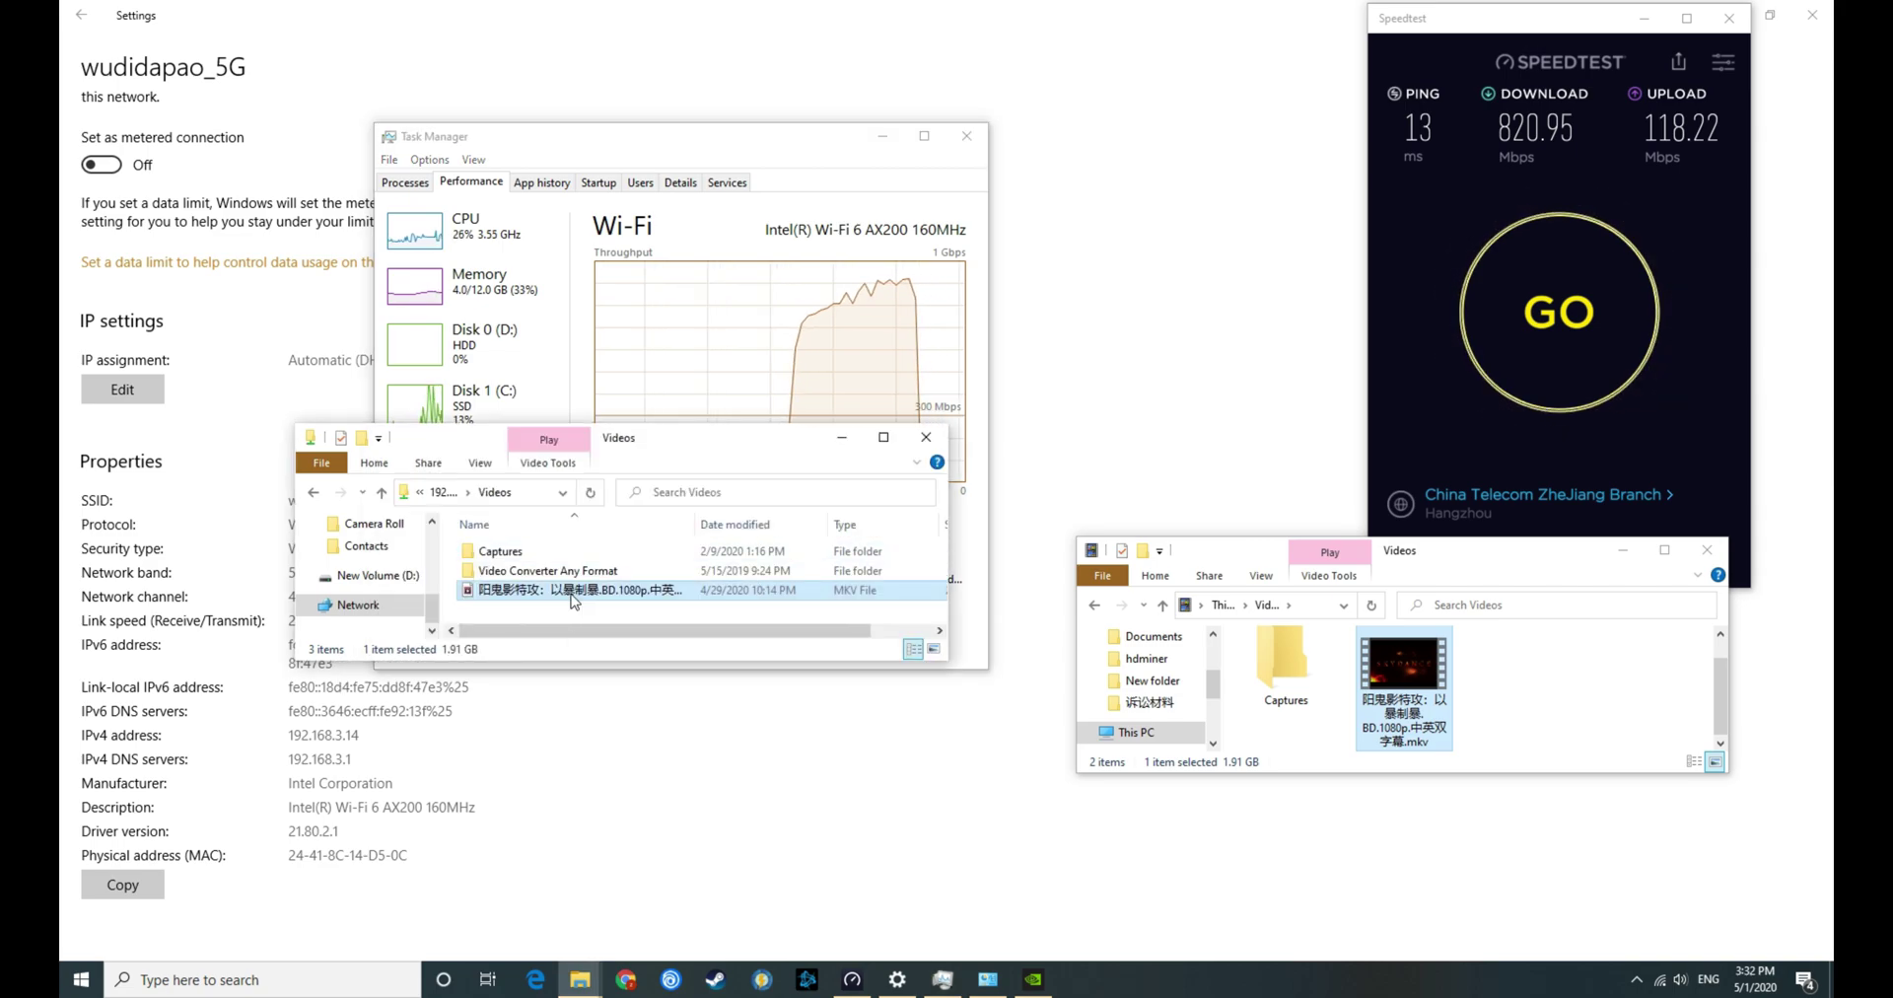
pyautogui.hotkey('shift', 'Delete')
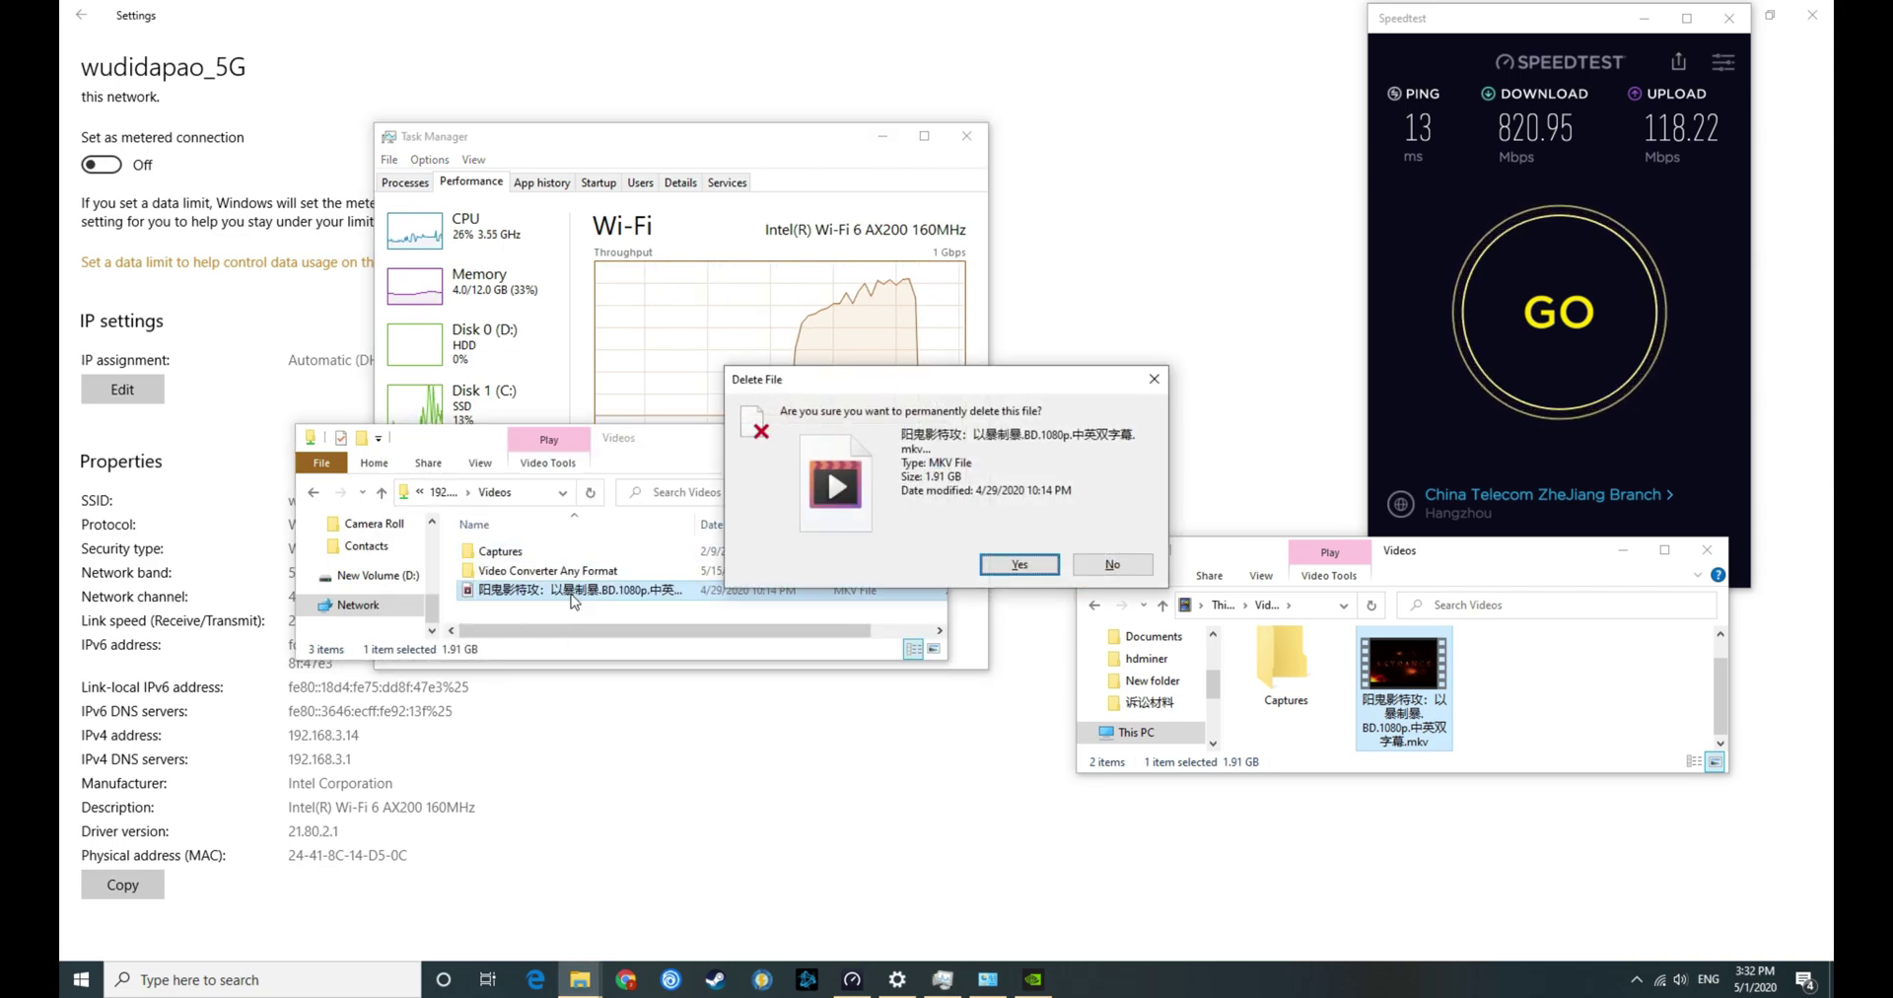
pyautogui.click(1020, 564)
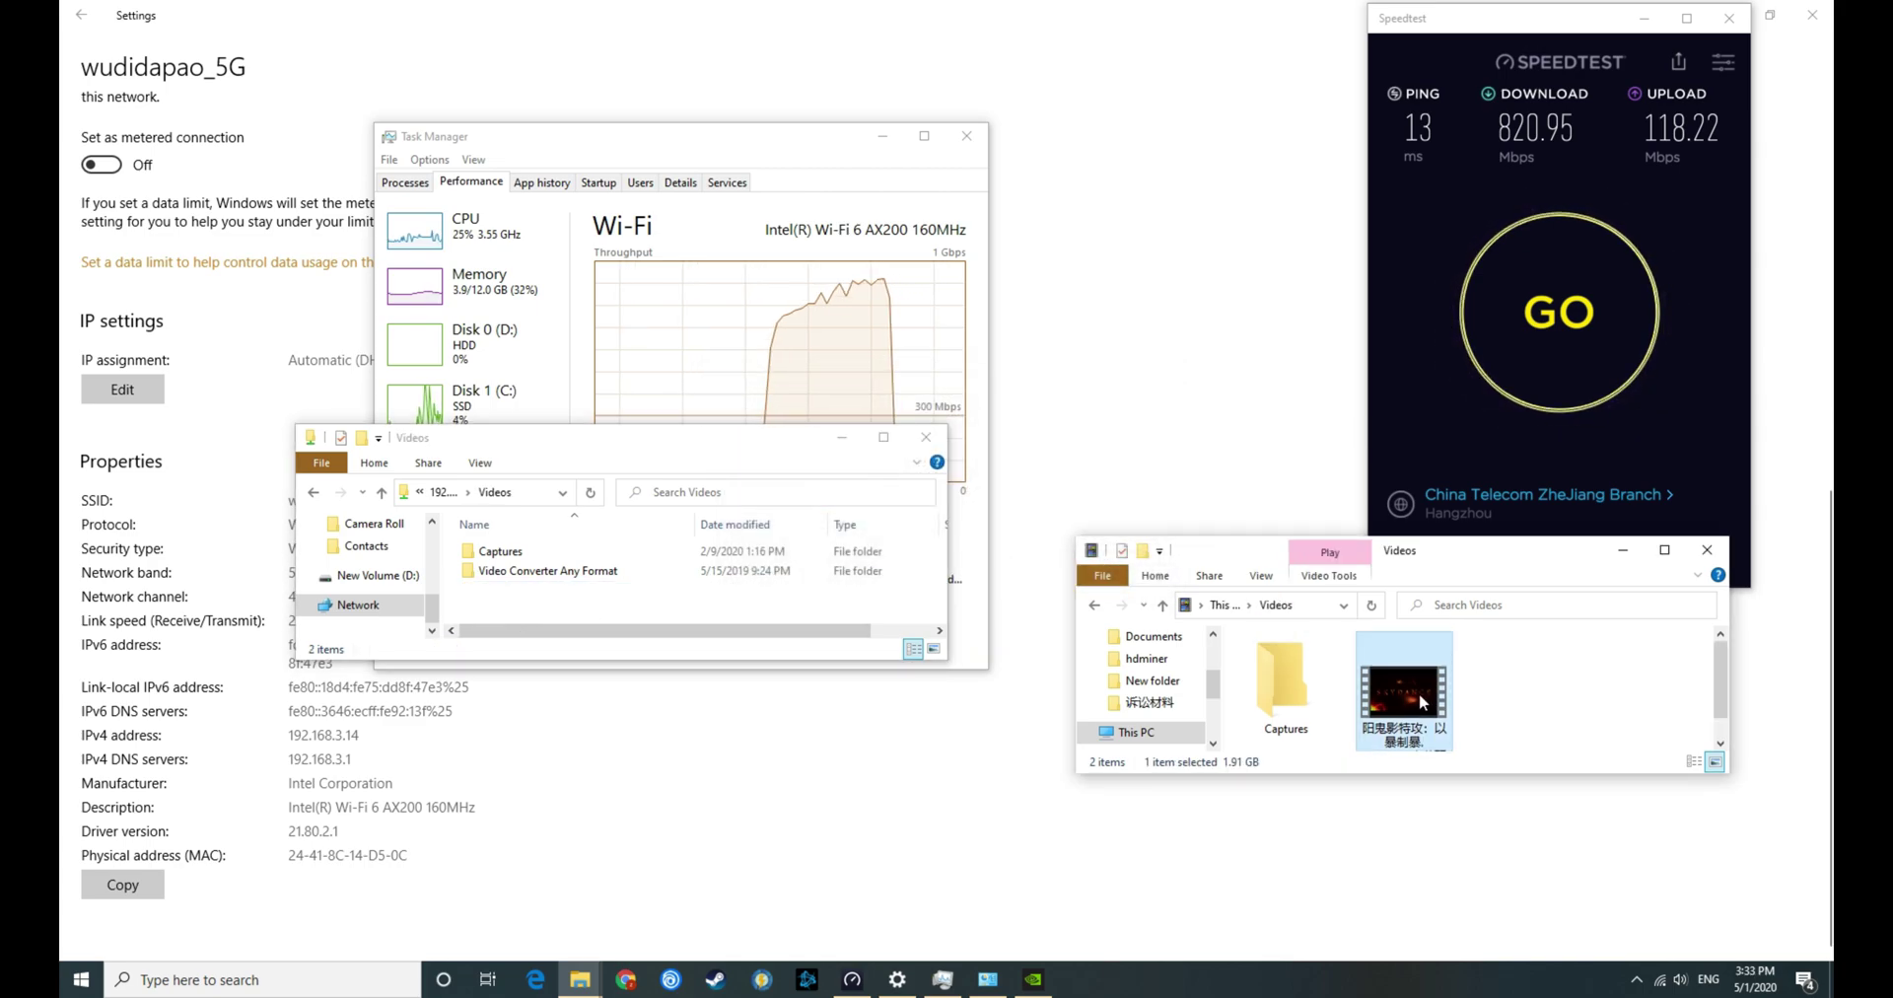
# - Paste the local MKV copy back into the share's Videos folder, peaking at 112 MB/s
pyautogui.click(695, 606)
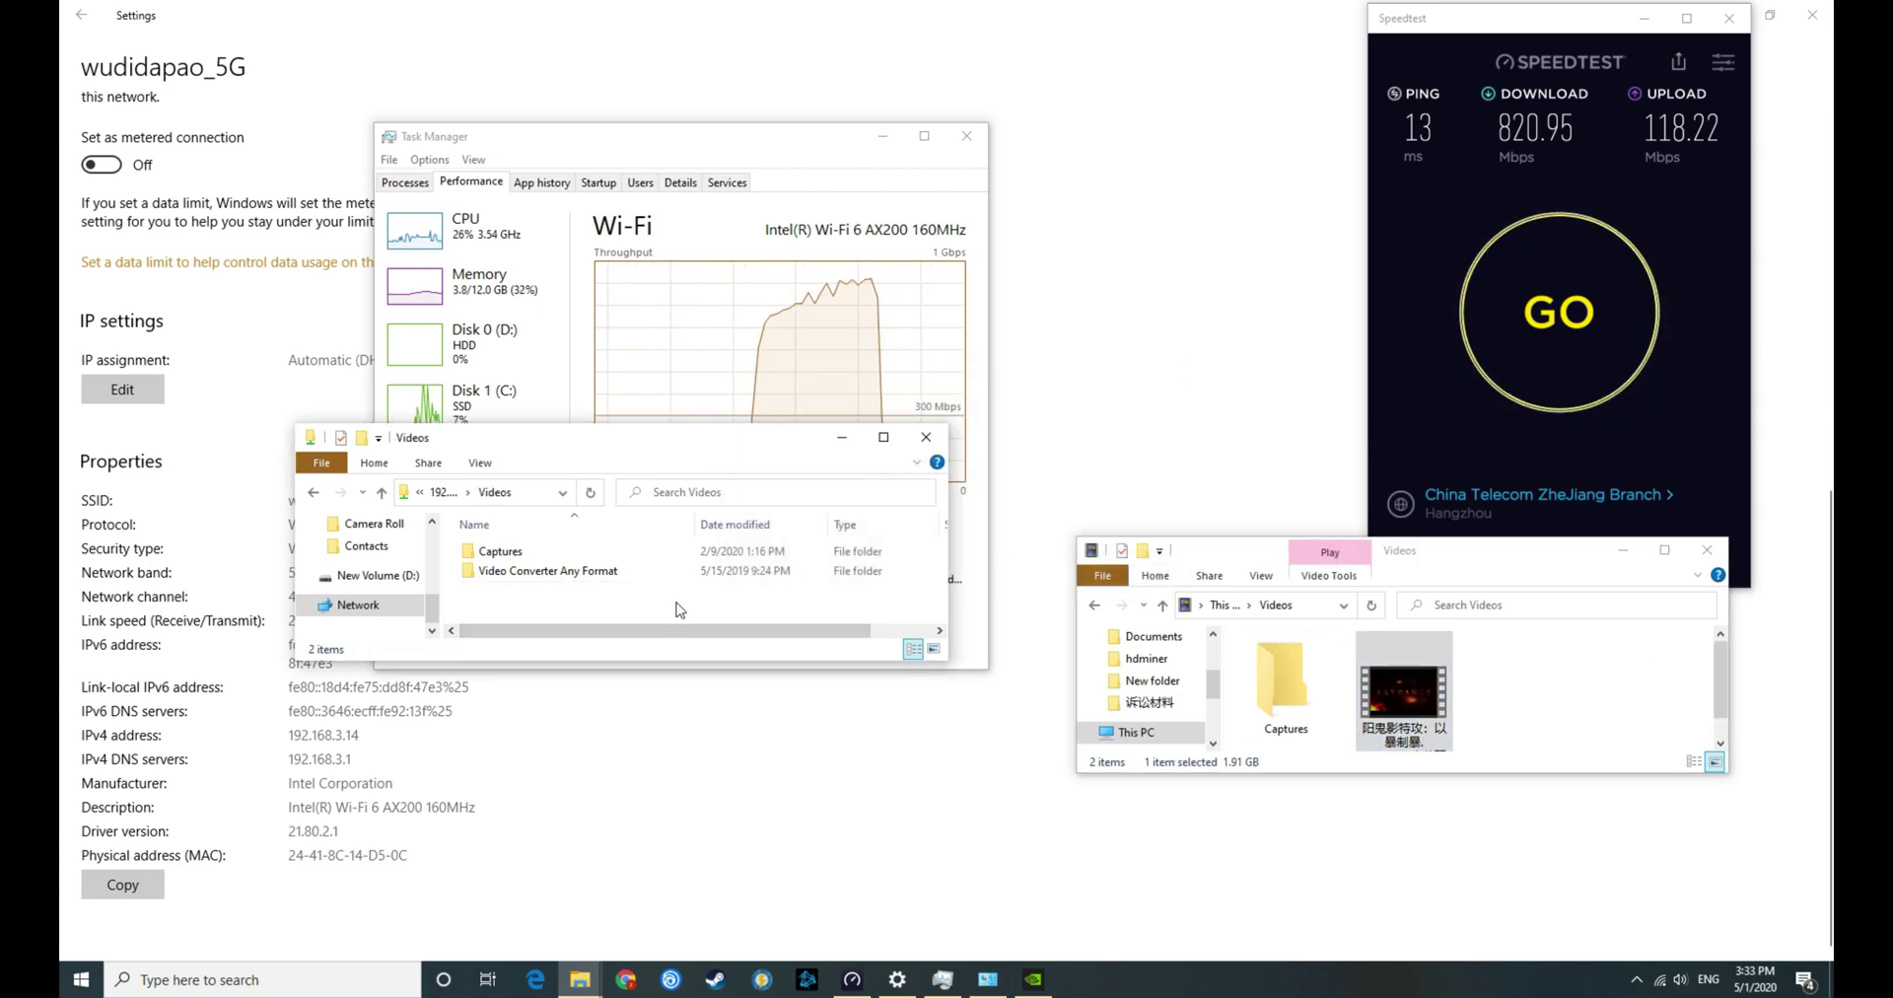
pyautogui.hotkey('ctrl', 'v')
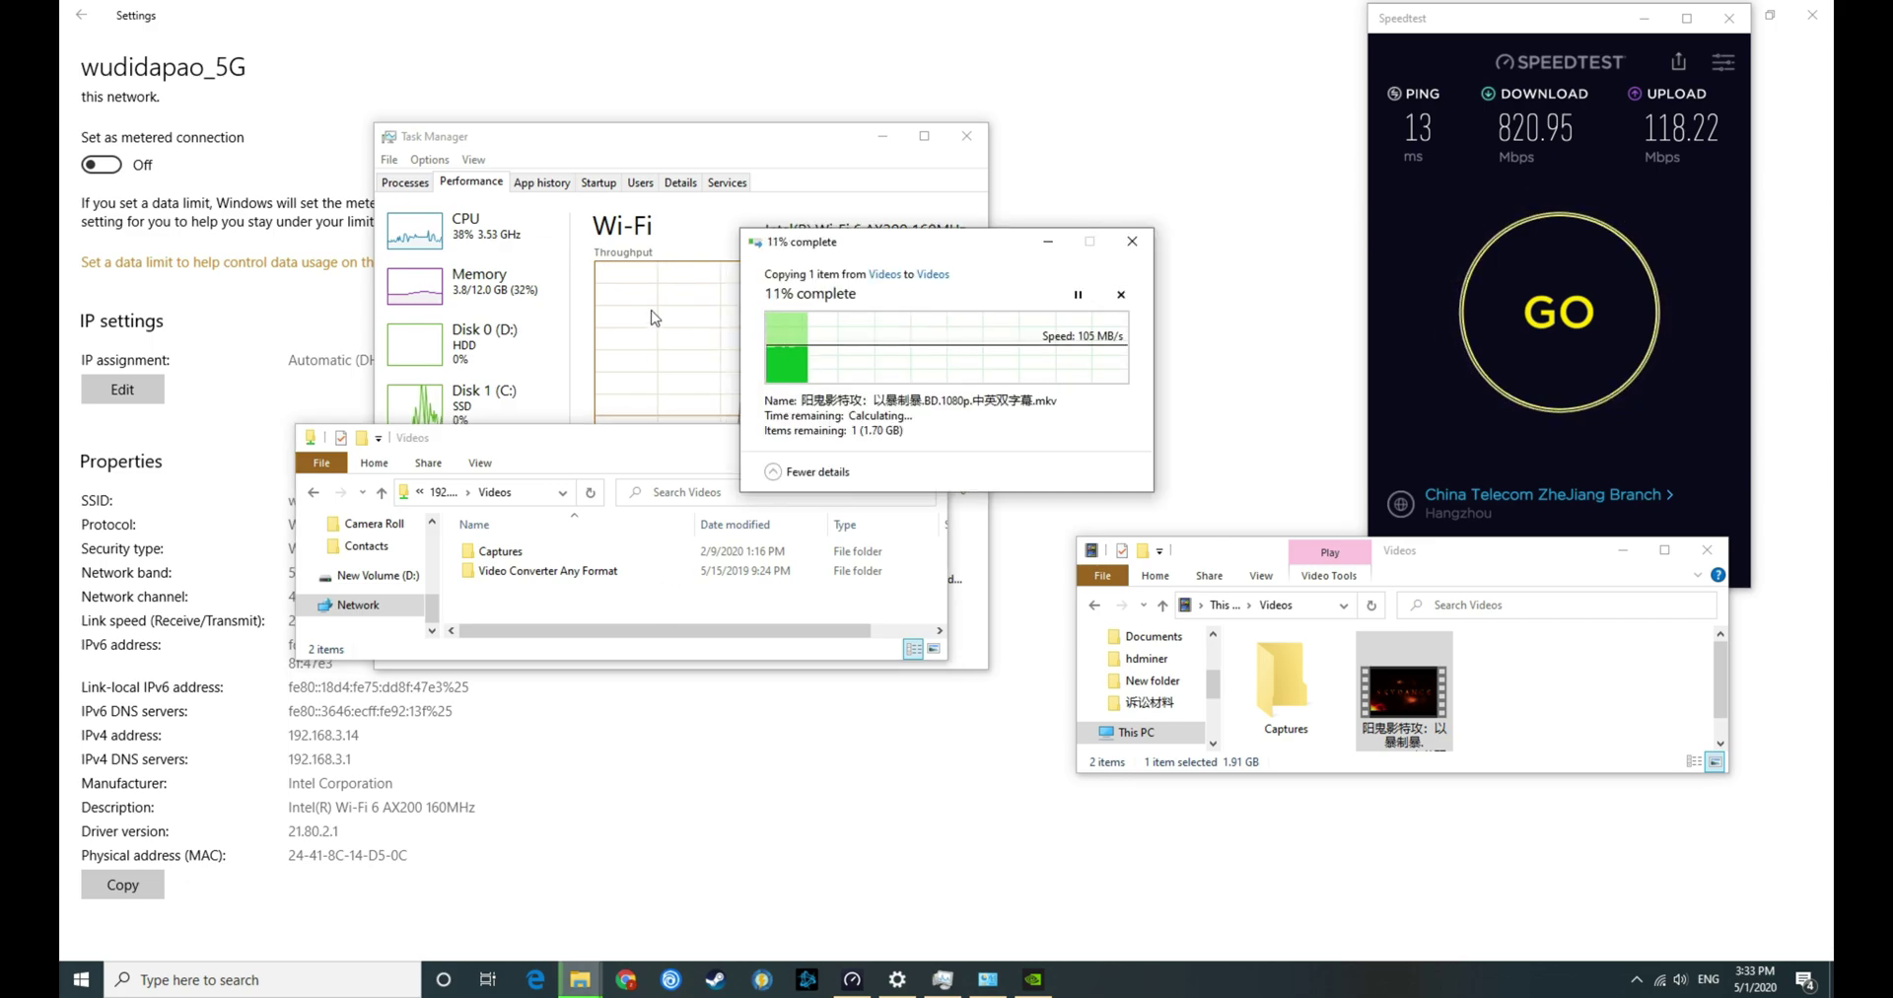
pyautogui.click(687, 151)
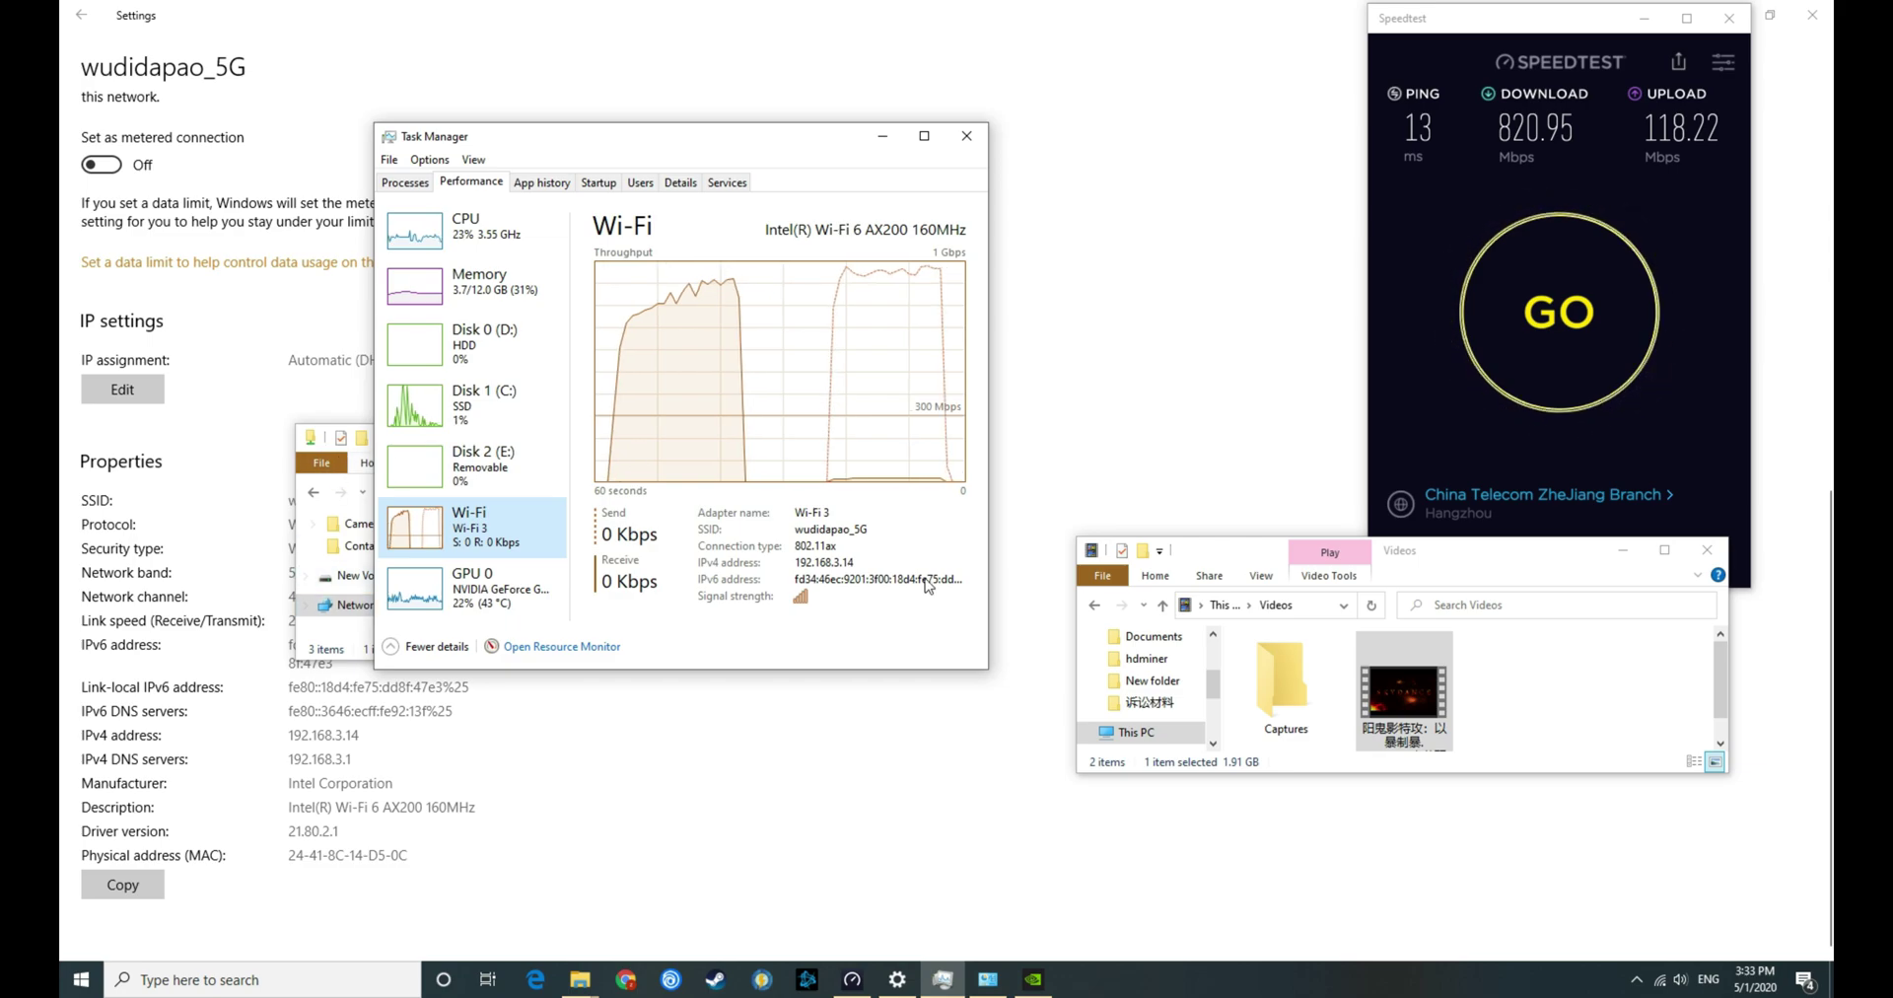
pyautogui.moveTo(1223, 550); pyautogui.dragTo(1213, 550)
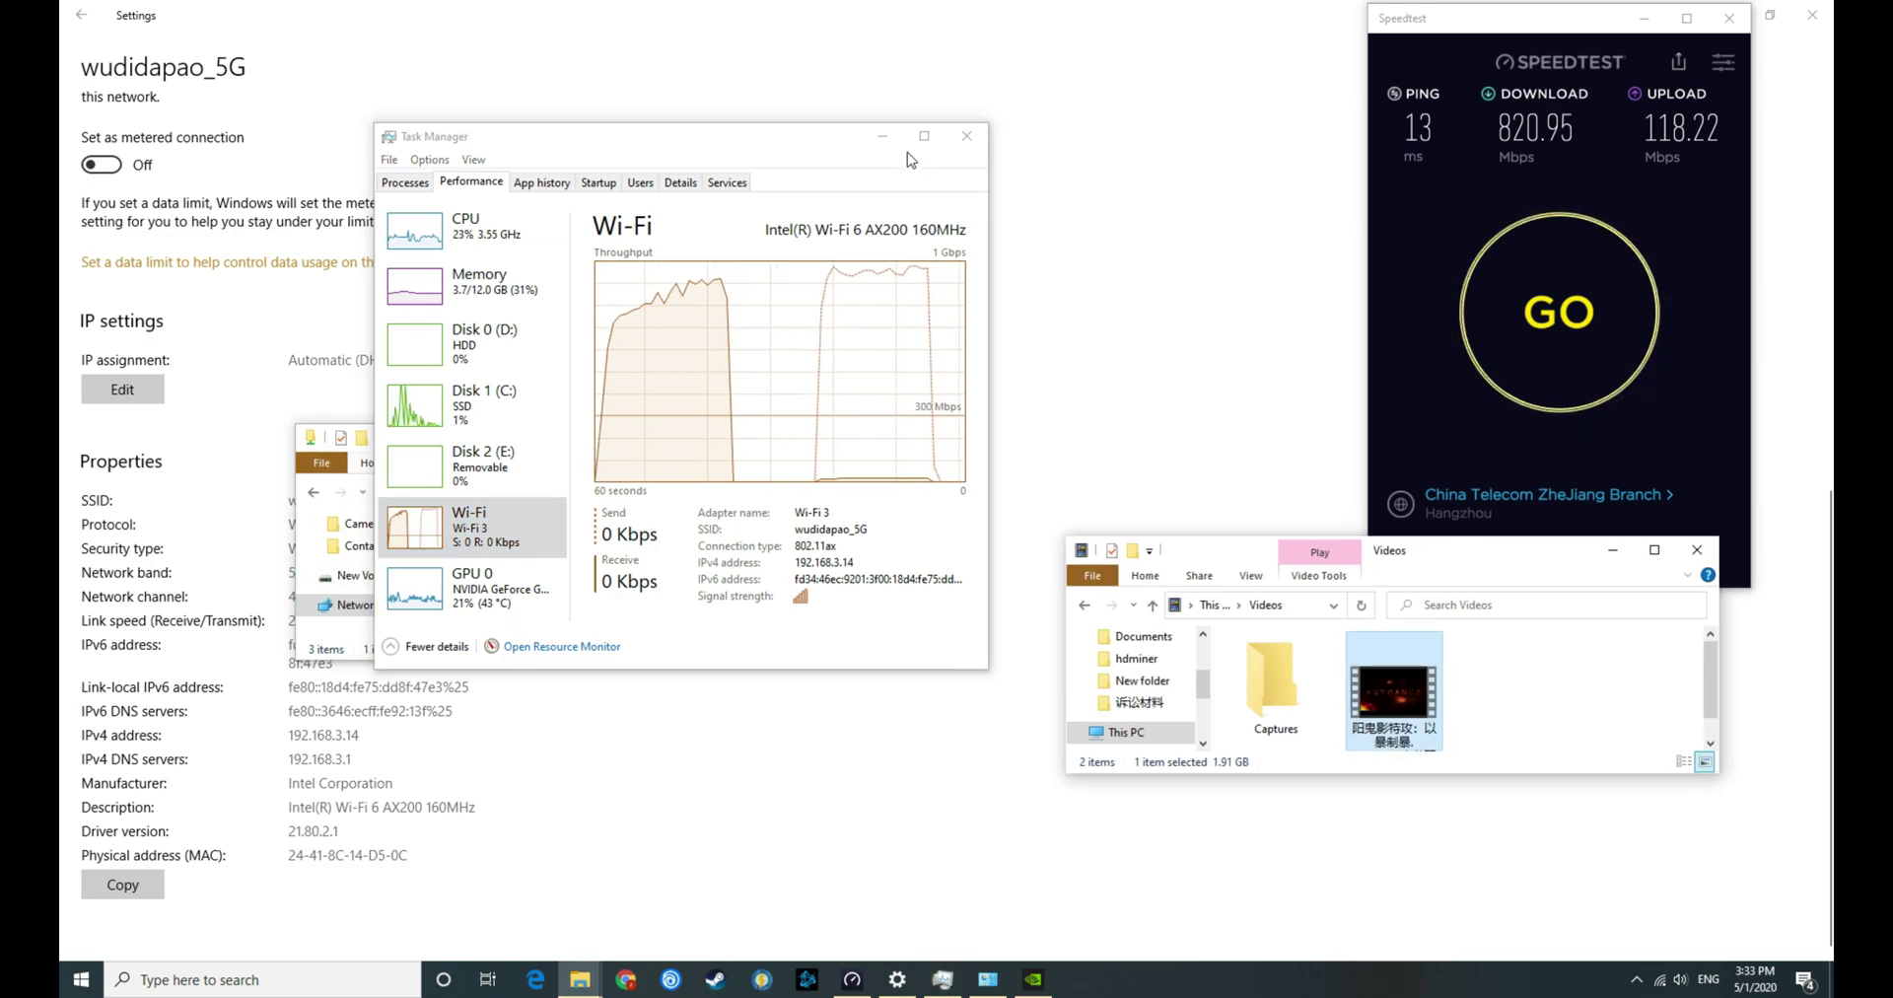
# - Close Task Manager and disable the Wi-Fi 3 network adapter
pyautogui.click(882, 136)
pyautogui.click(789, 451)
pyautogui.moveTo(895, 986)
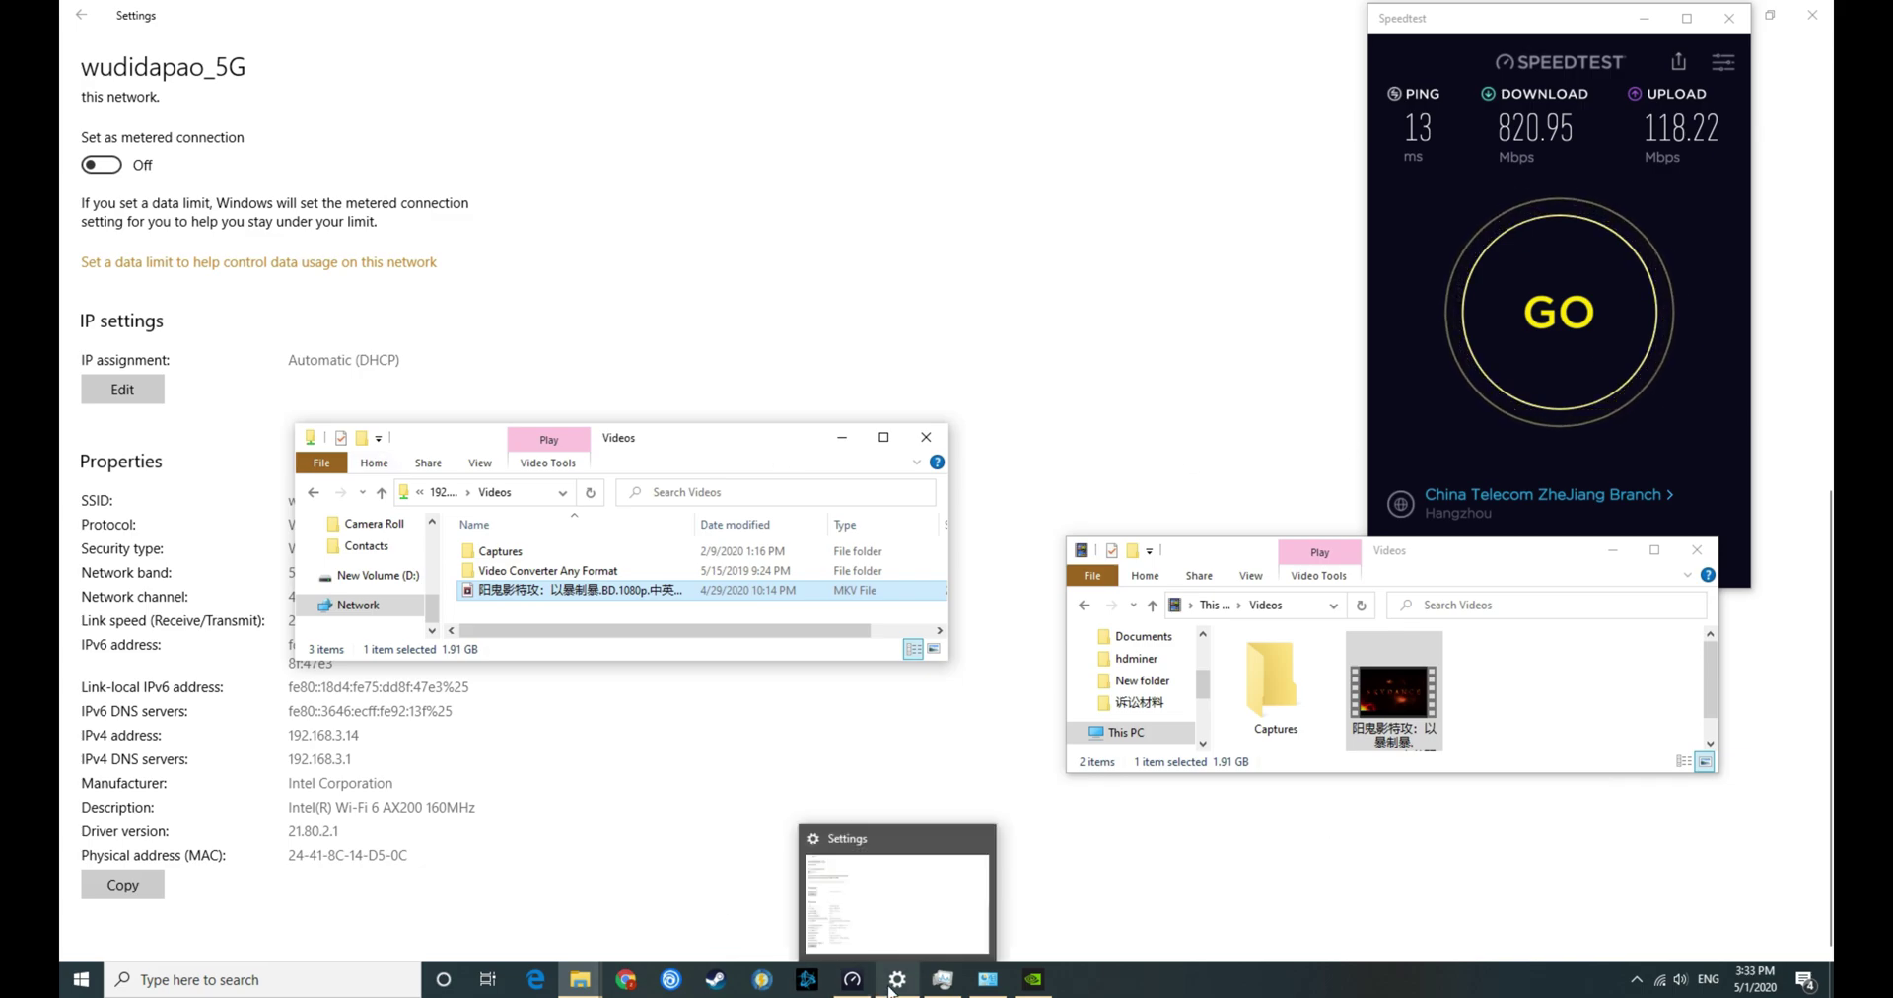
pyautogui.click(987, 979)
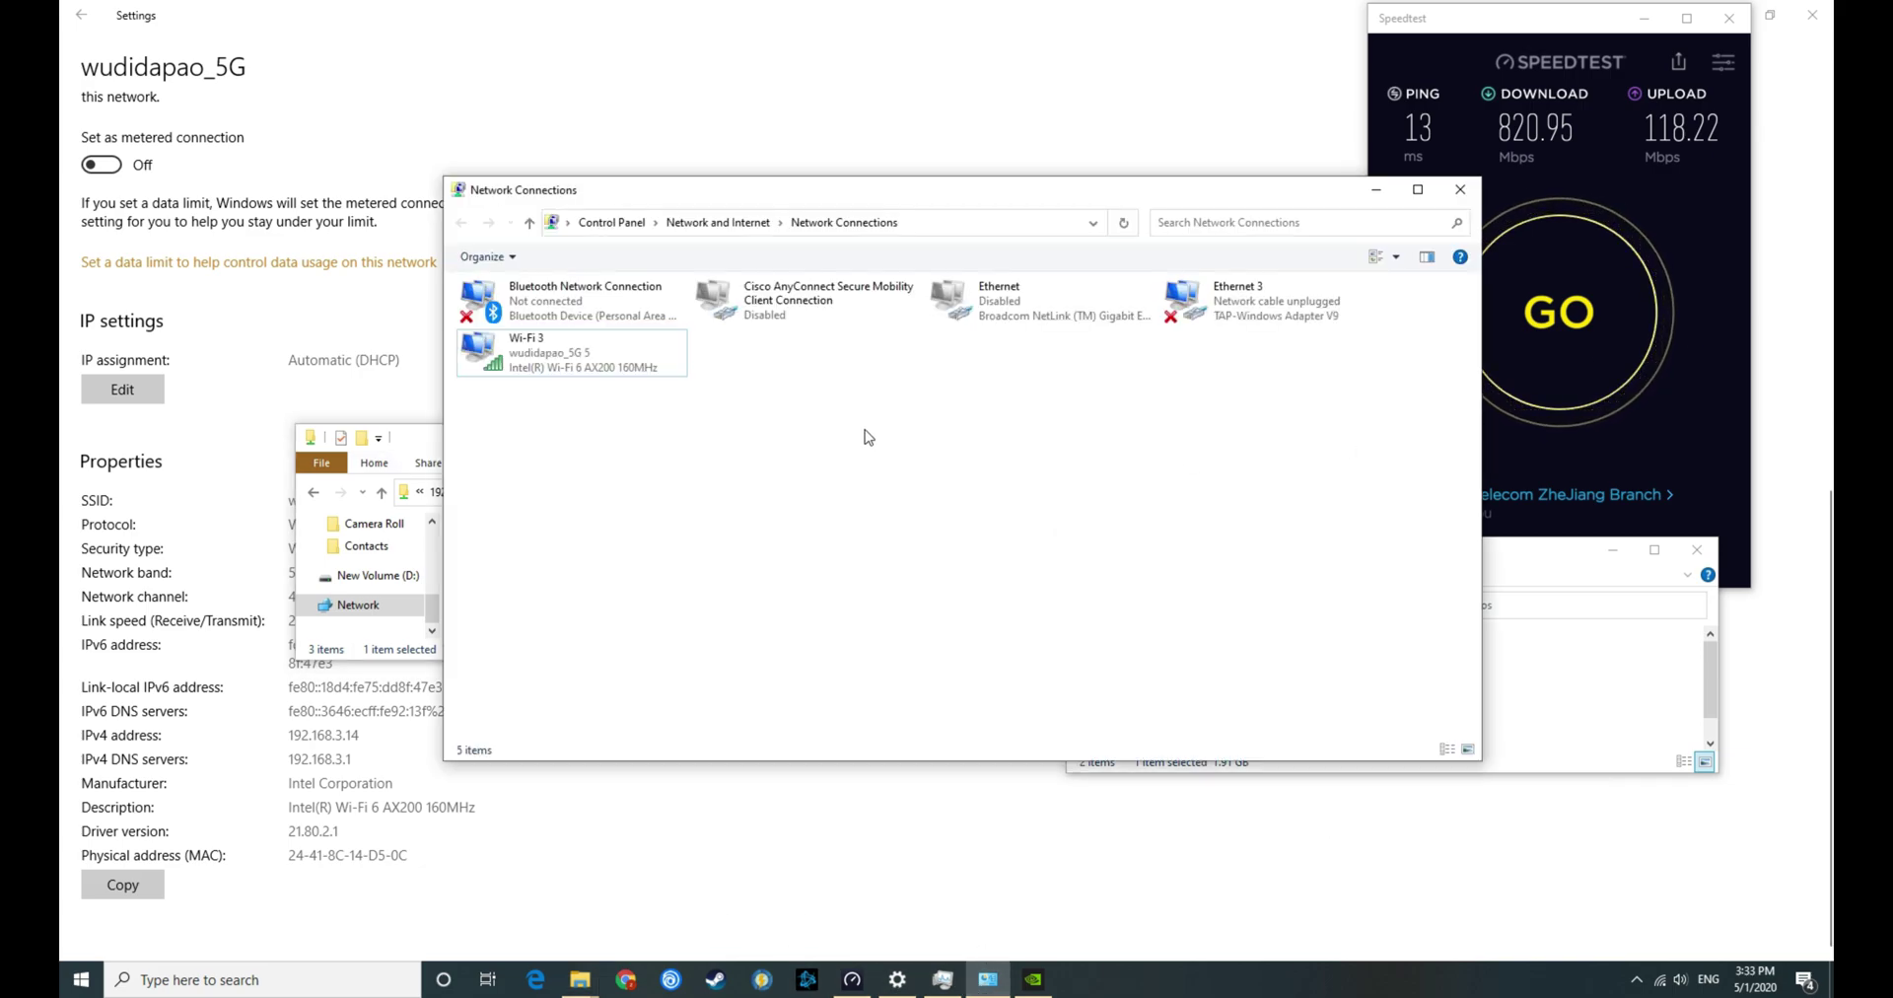
pyautogui.rightClick(622, 374)
pyautogui.click(675, 380)
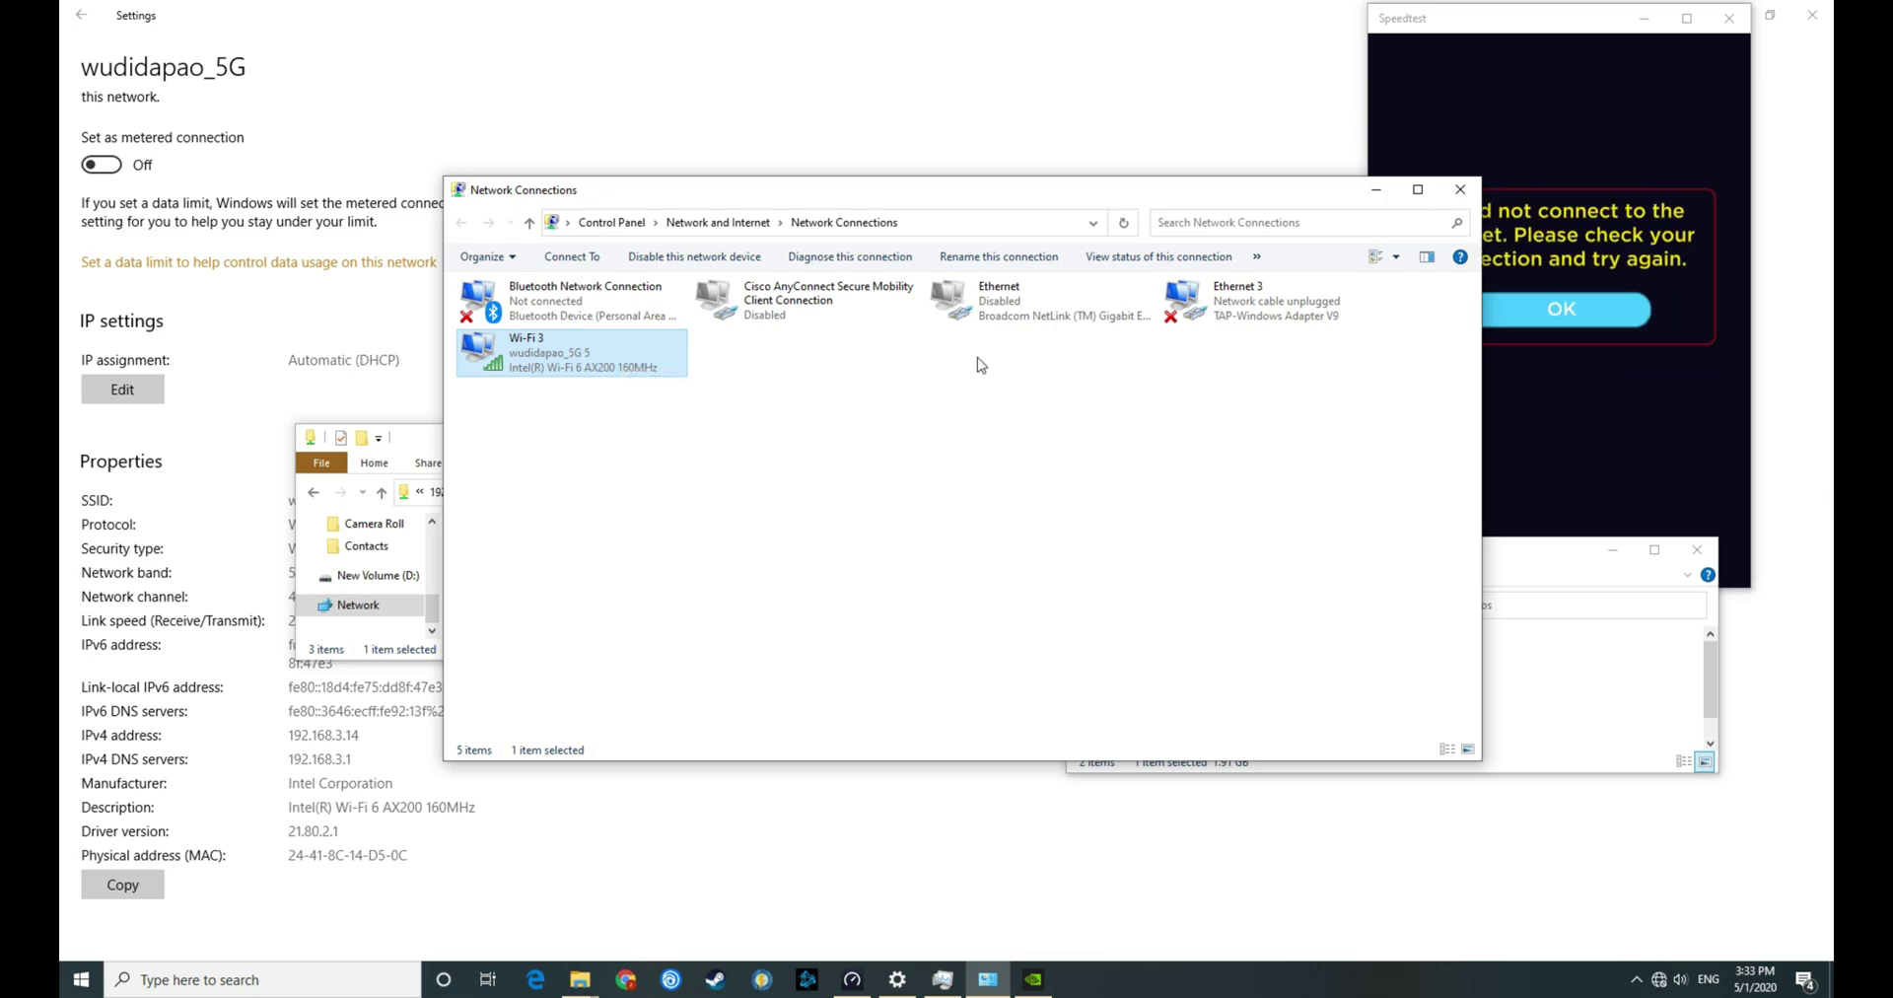
# - Enable the Ethernet adapter and dismiss Speedtest's could-not-connect errors
pyautogui.click(1047, 313)
pyautogui.doubleClick(1021, 305)
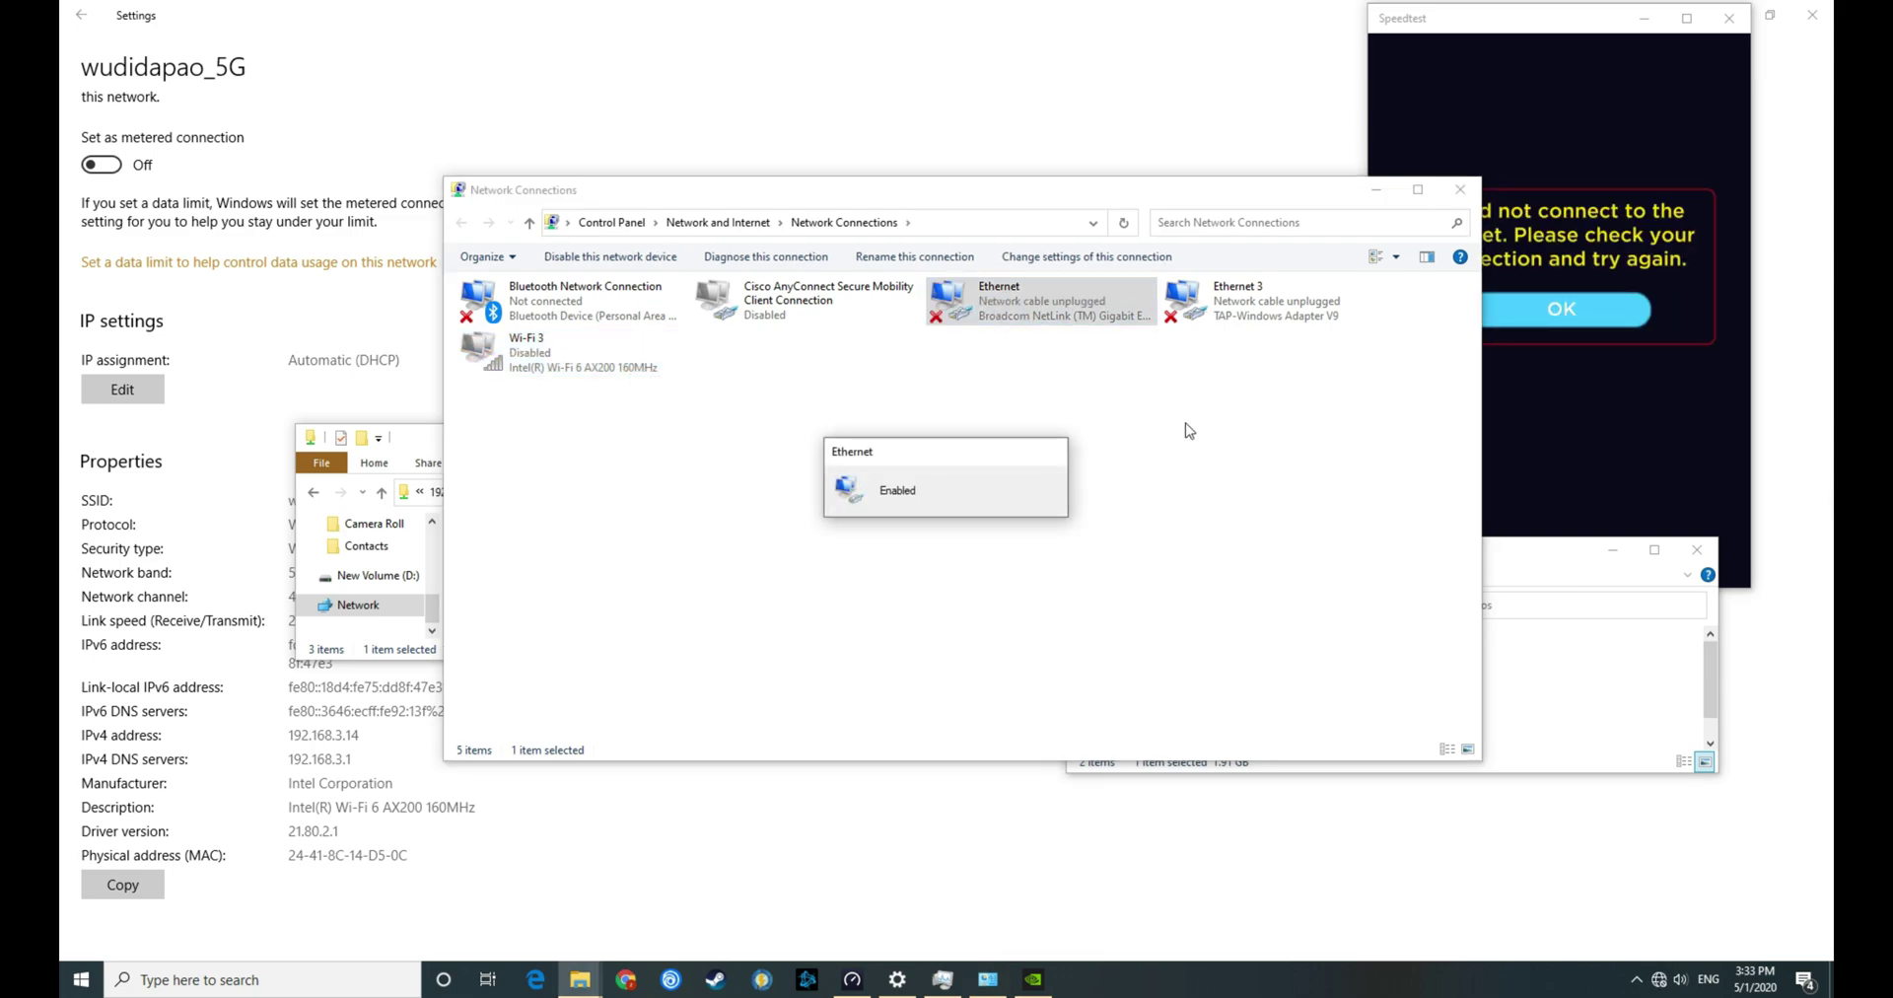
pyautogui.click(1602, 427)
pyautogui.click(1563, 309)
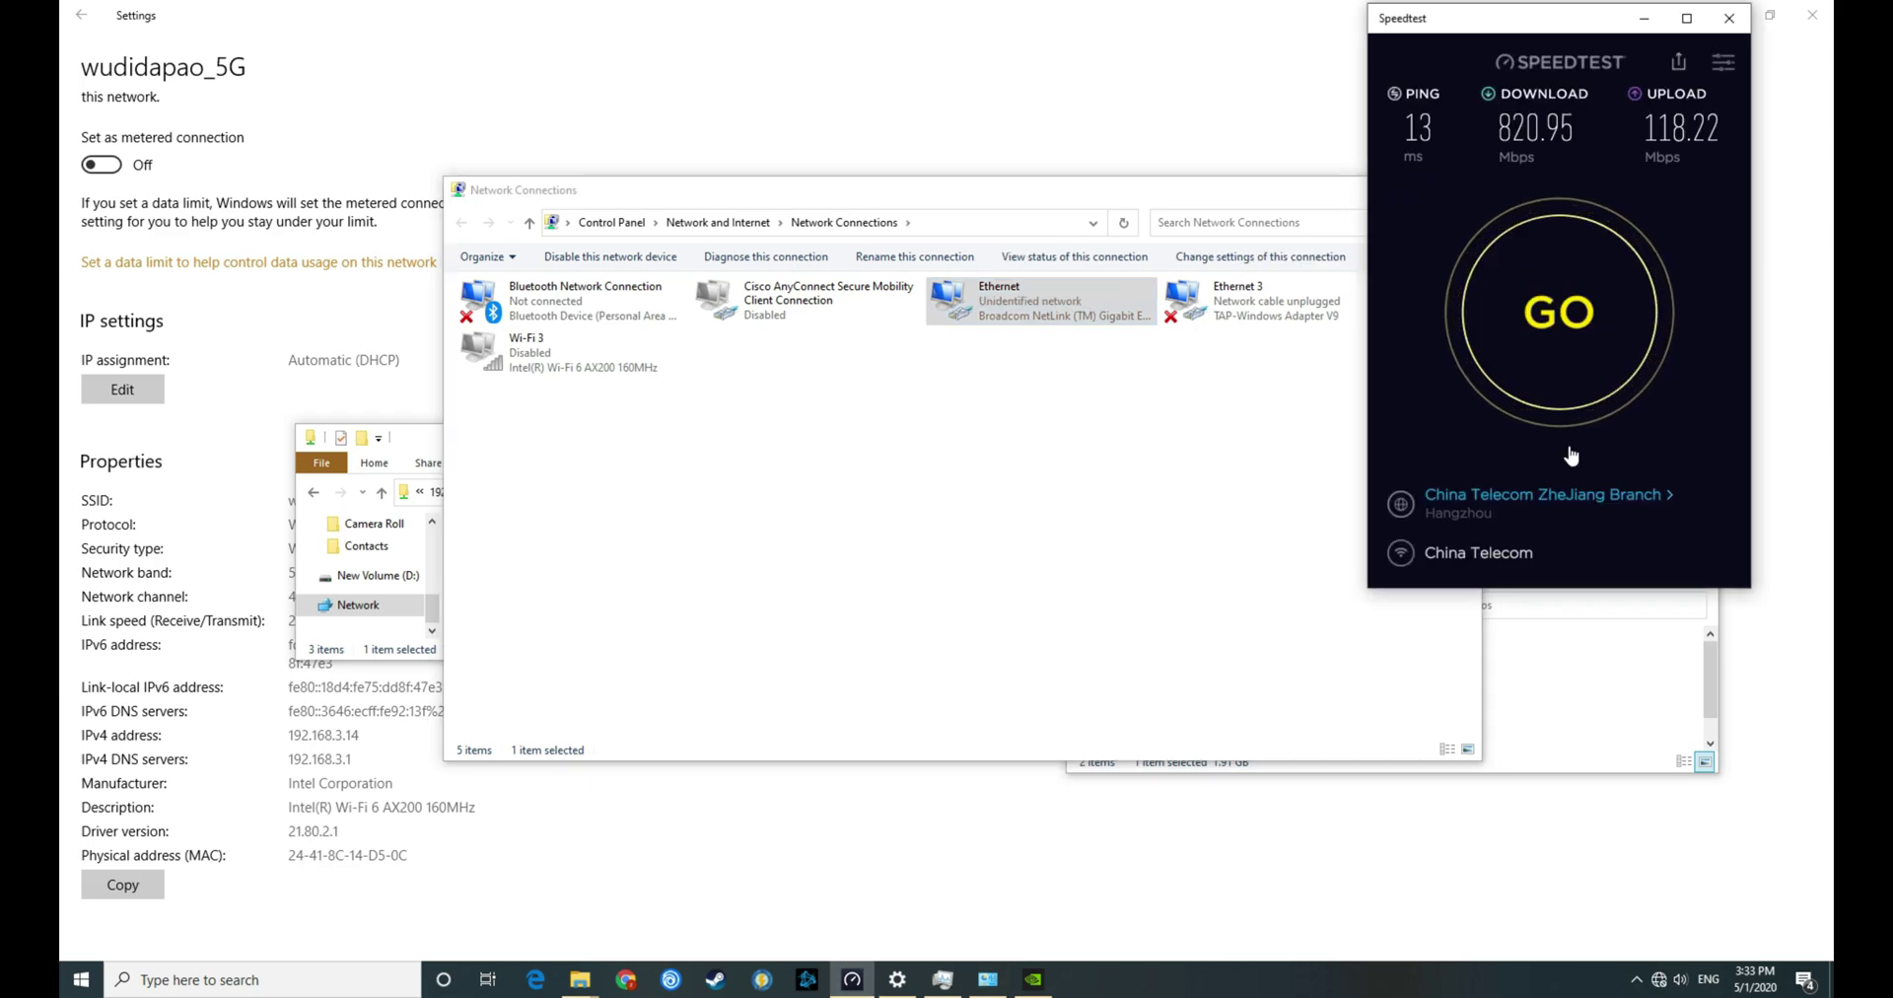
pyautogui.click(1566, 327)
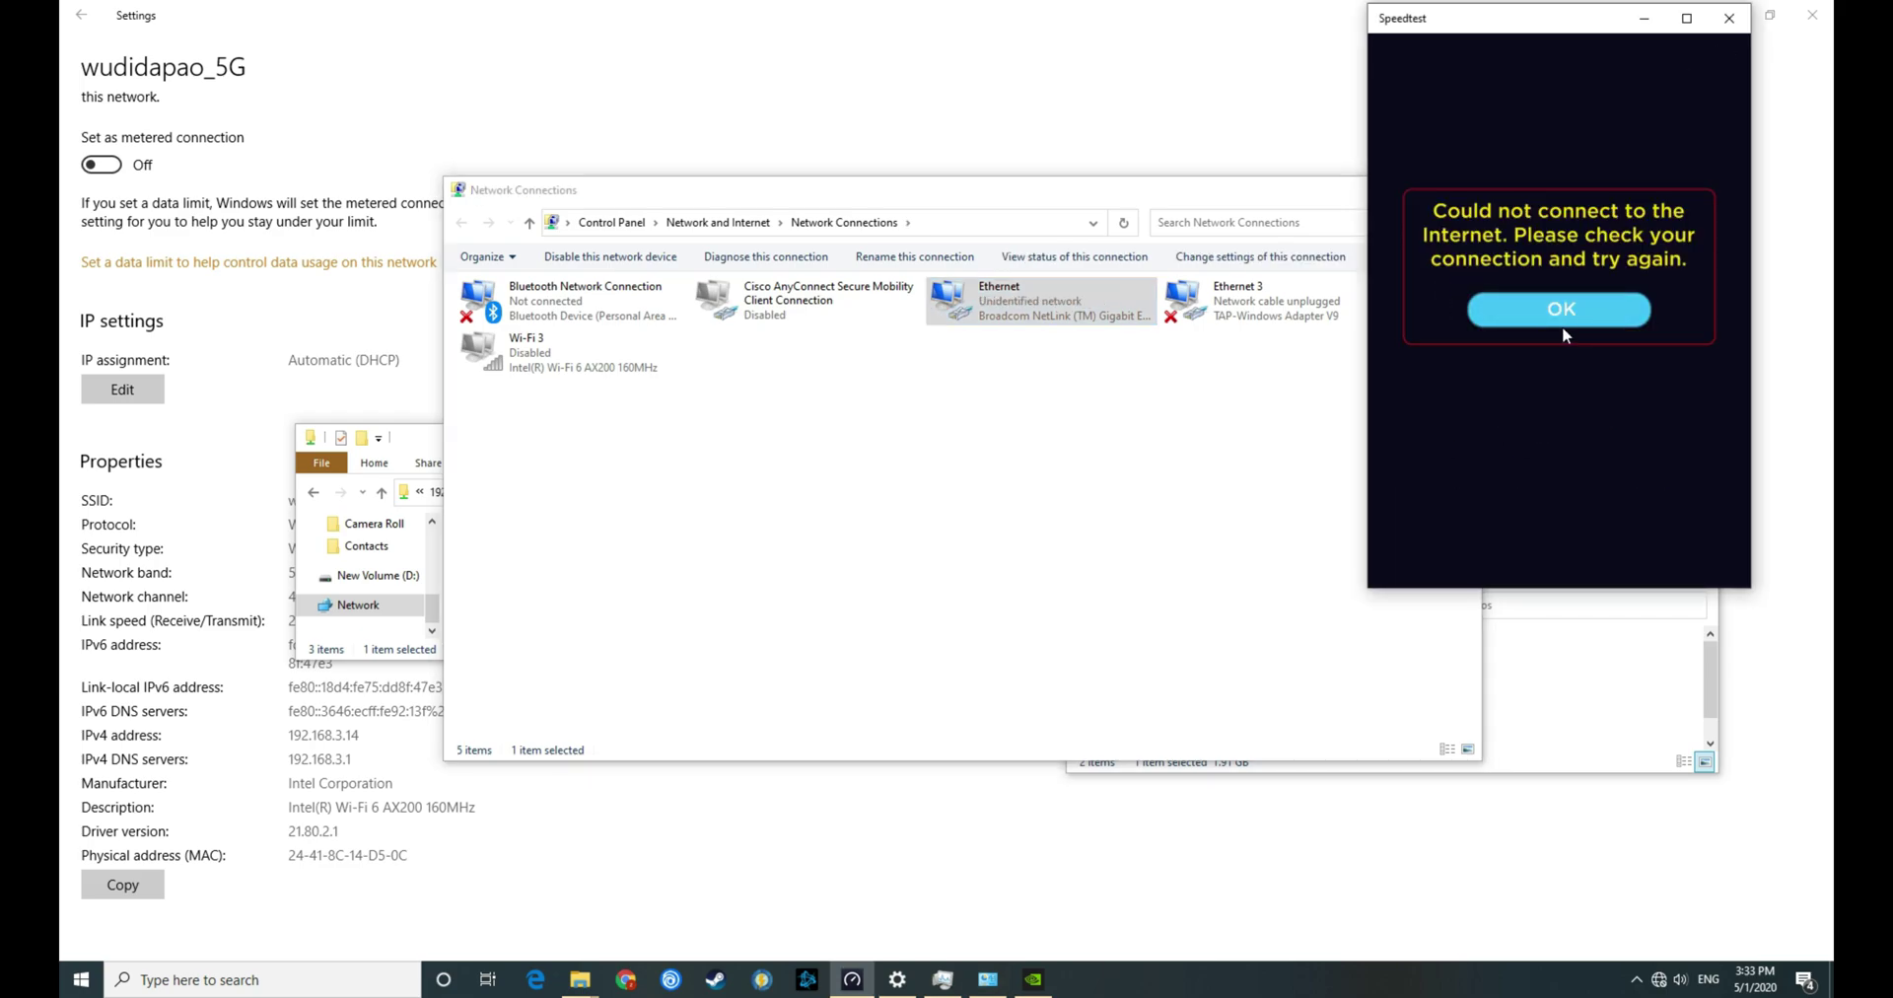
pyautogui.click(1563, 330)
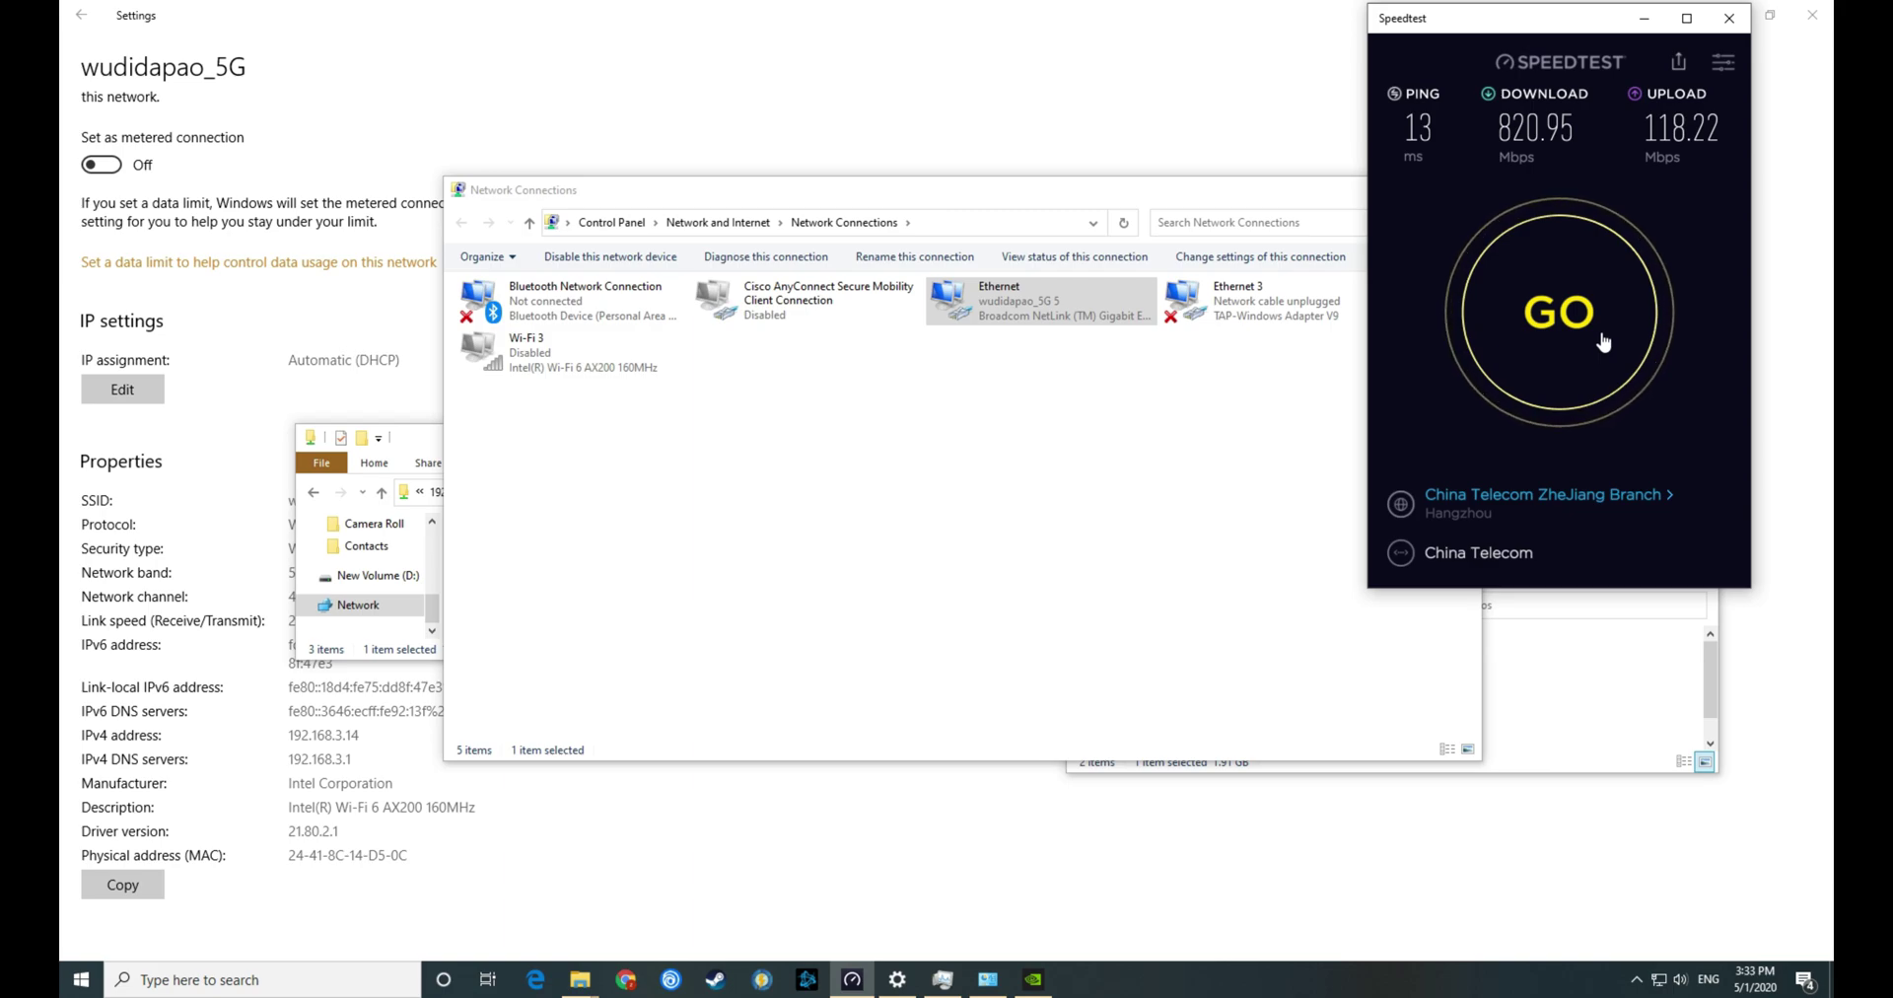
# - Cancel the running test and pick the China Telecom ZheJiang Branch server
pyautogui.click(1558, 334)
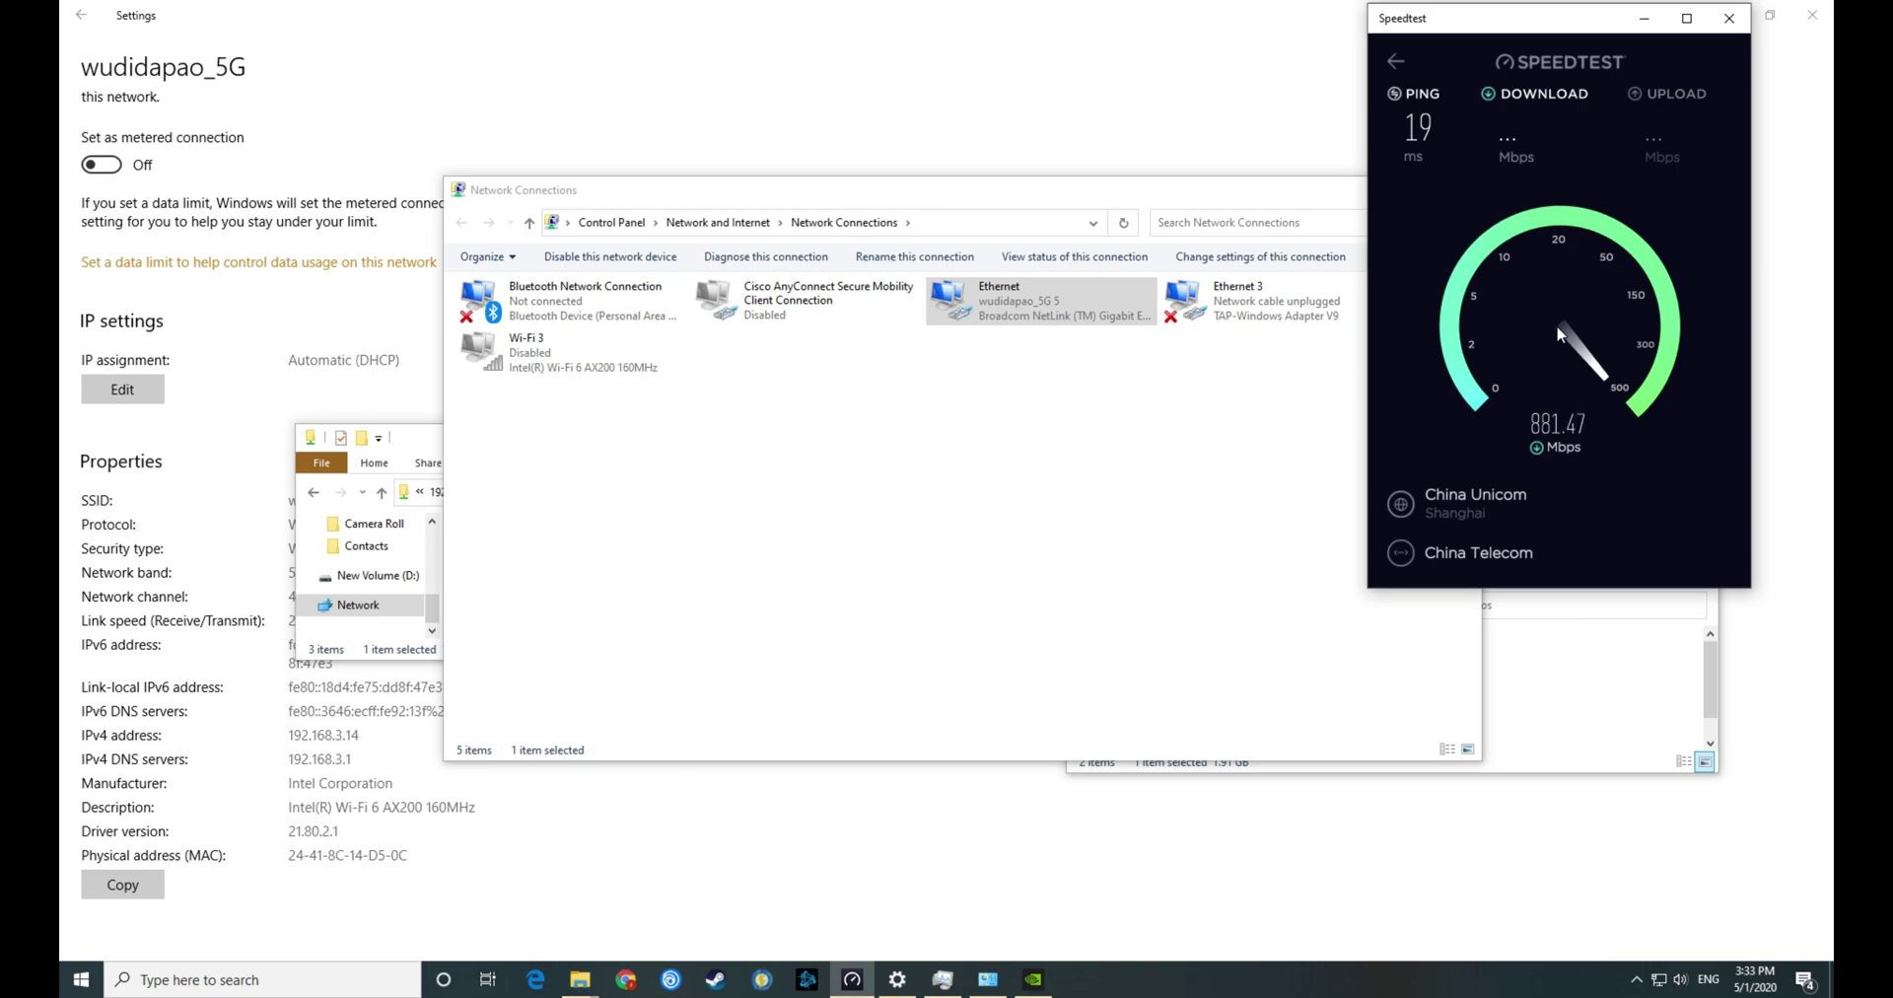
pyautogui.click(1395, 61)
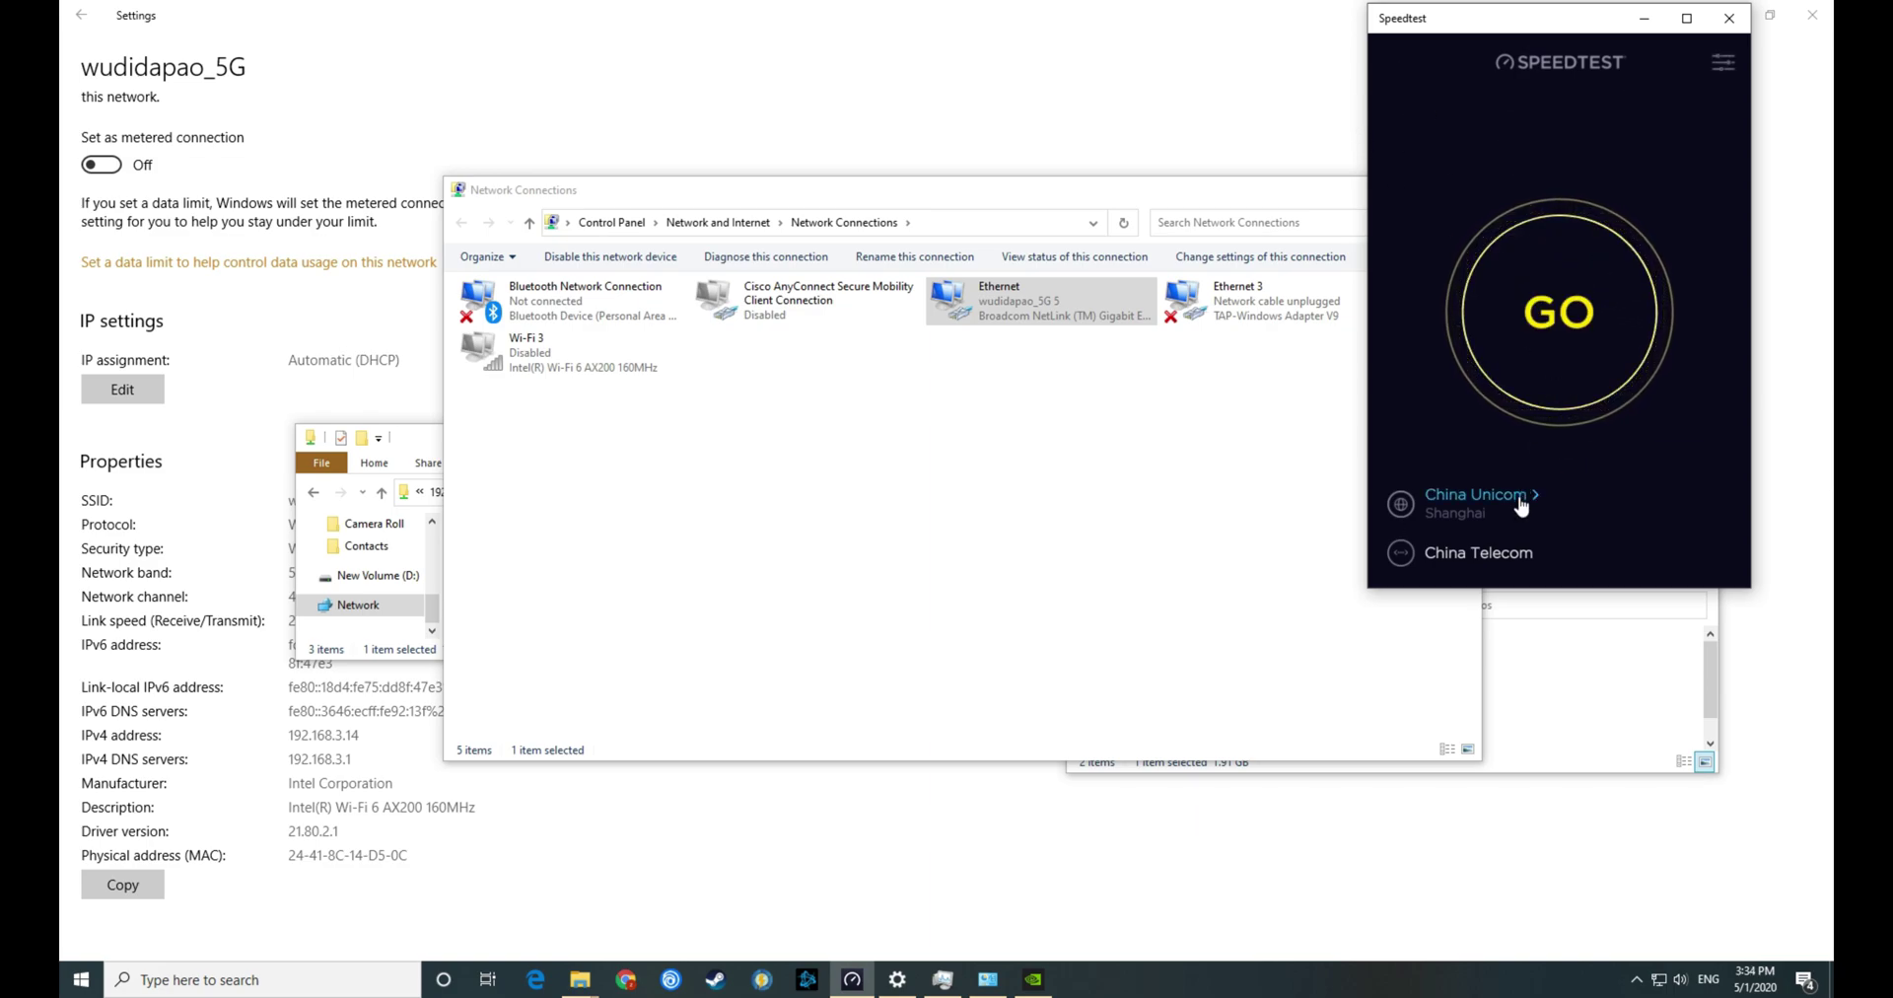
pyautogui.click(1476, 495)
pyautogui.scroll(-3, 1617, 488)
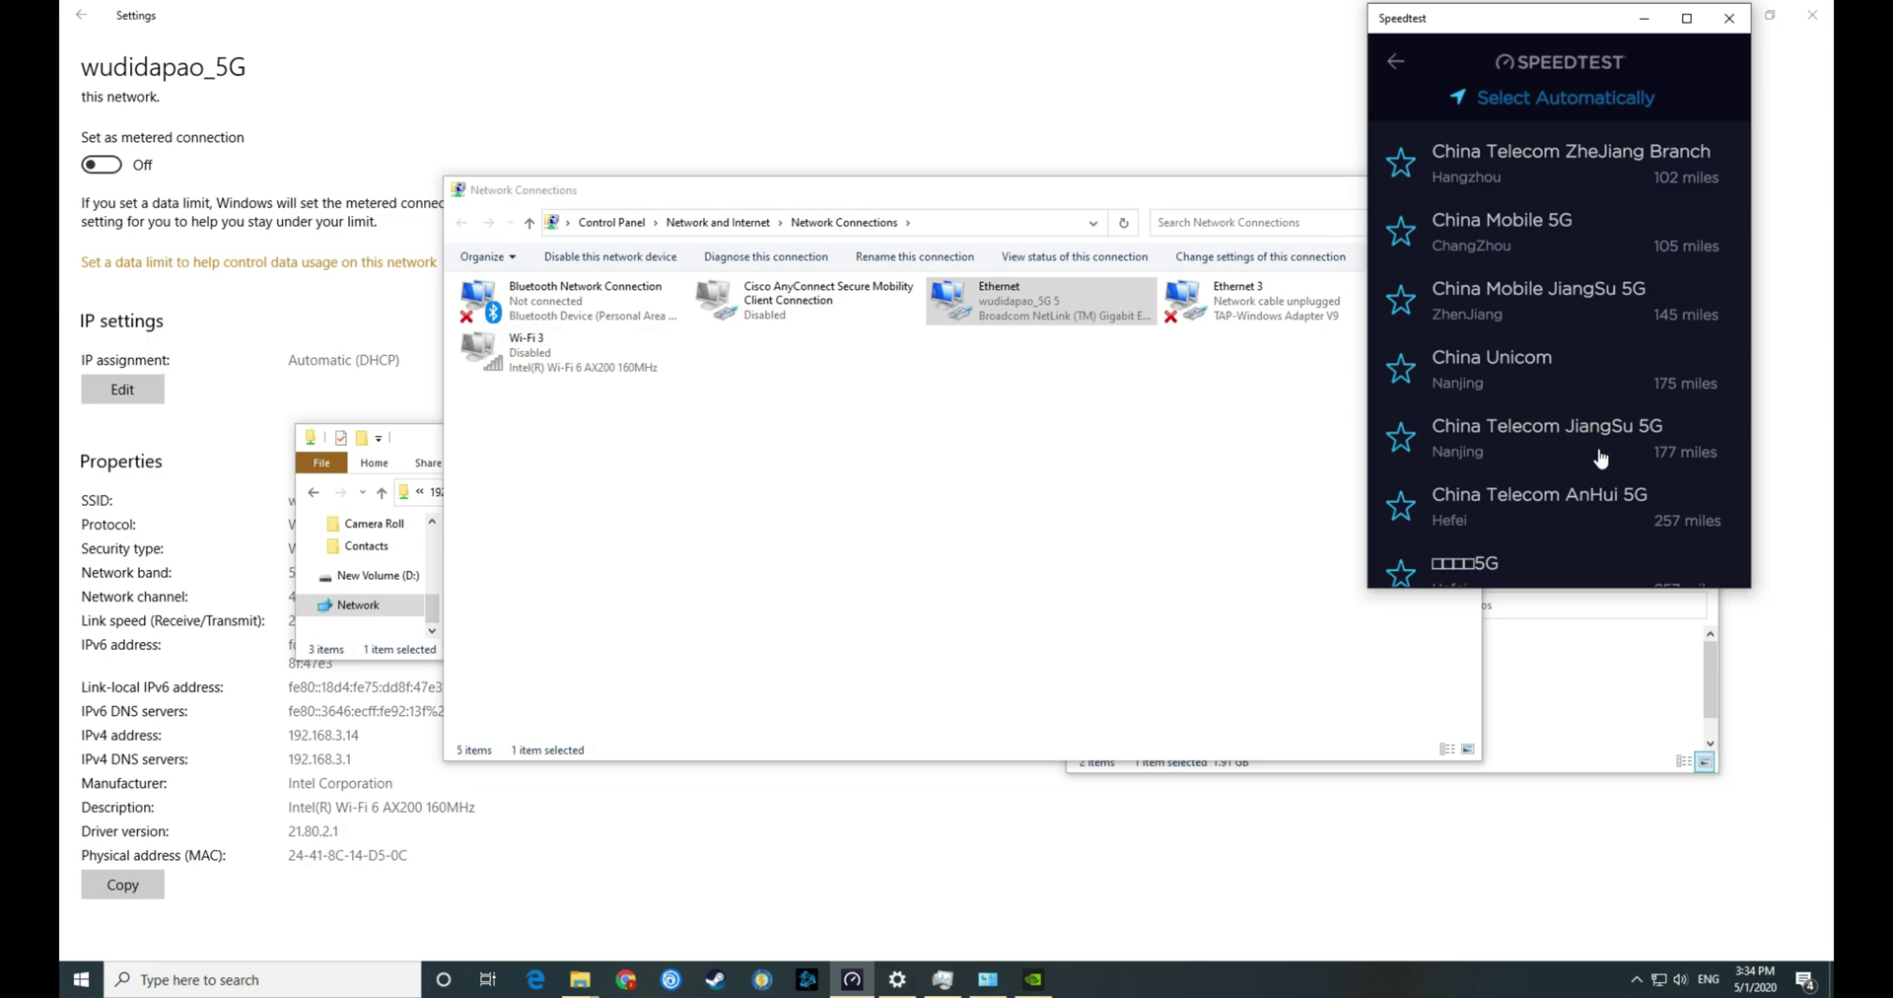
pyautogui.scroll(-3, 1578, 434)
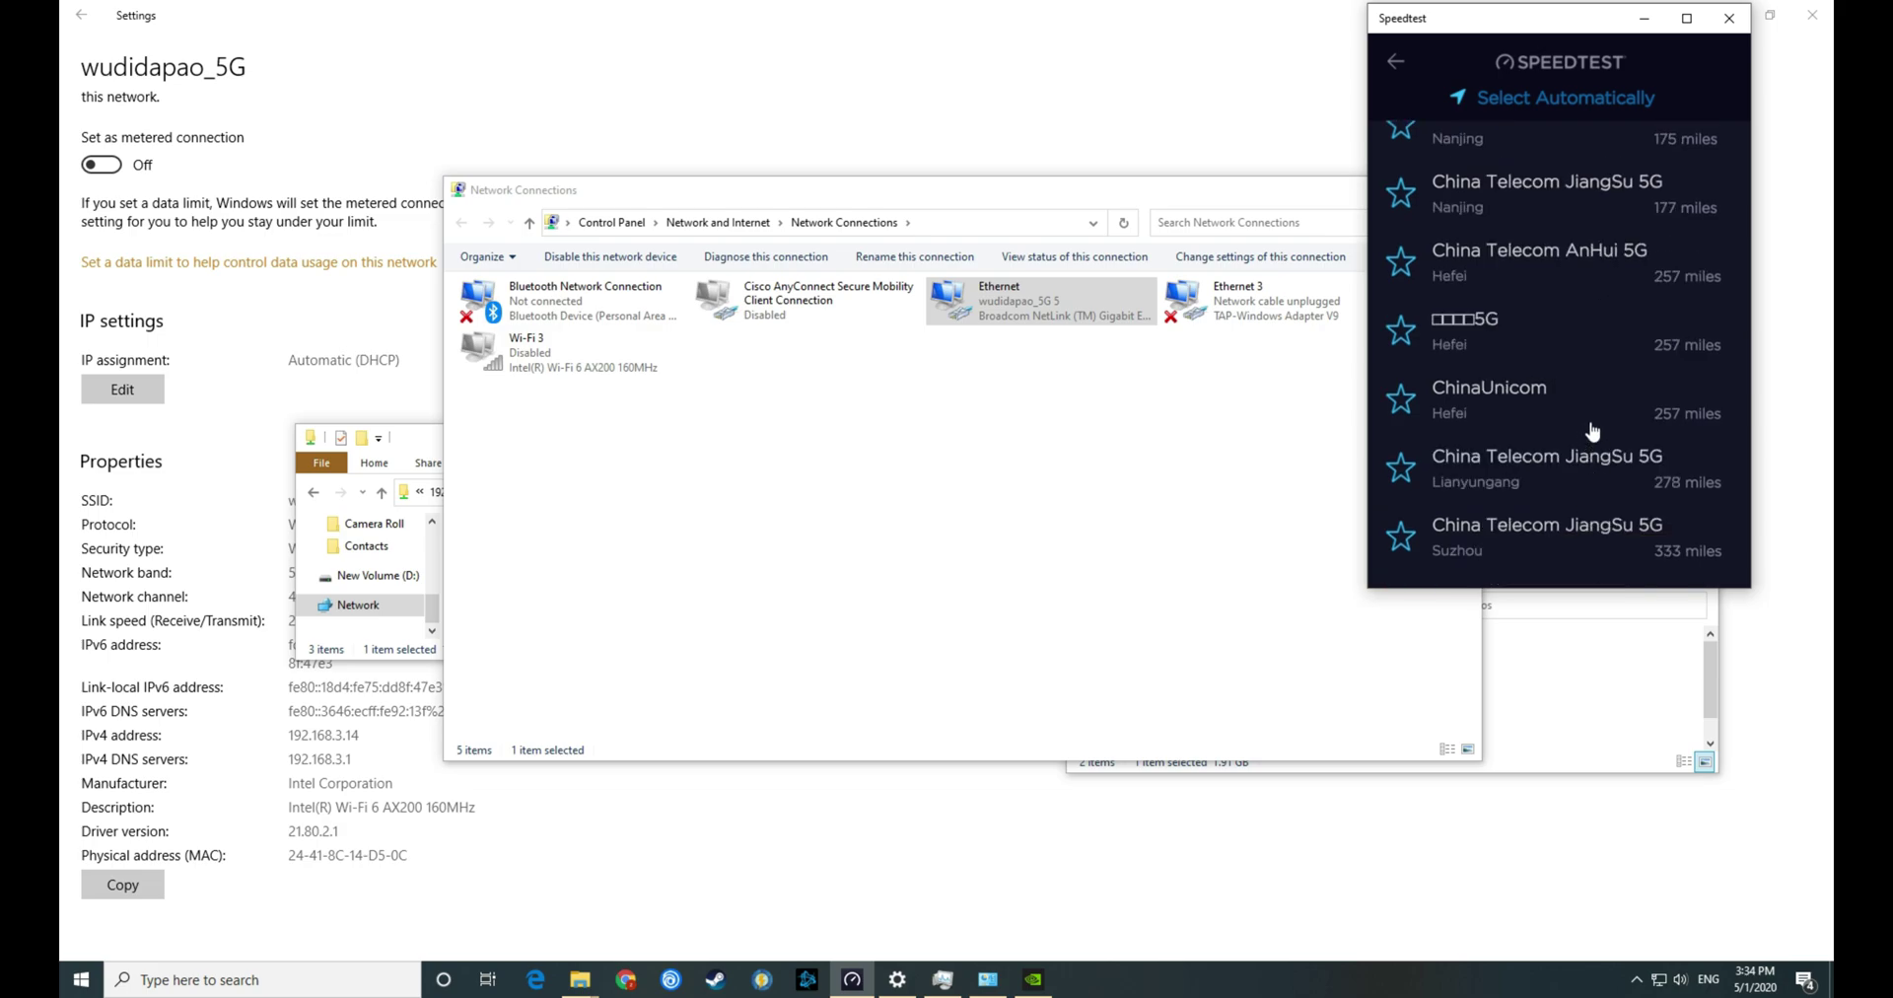
pyautogui.scroll(-2, 1592, 431)
pyautogui.scroll(8, 1588, 395)
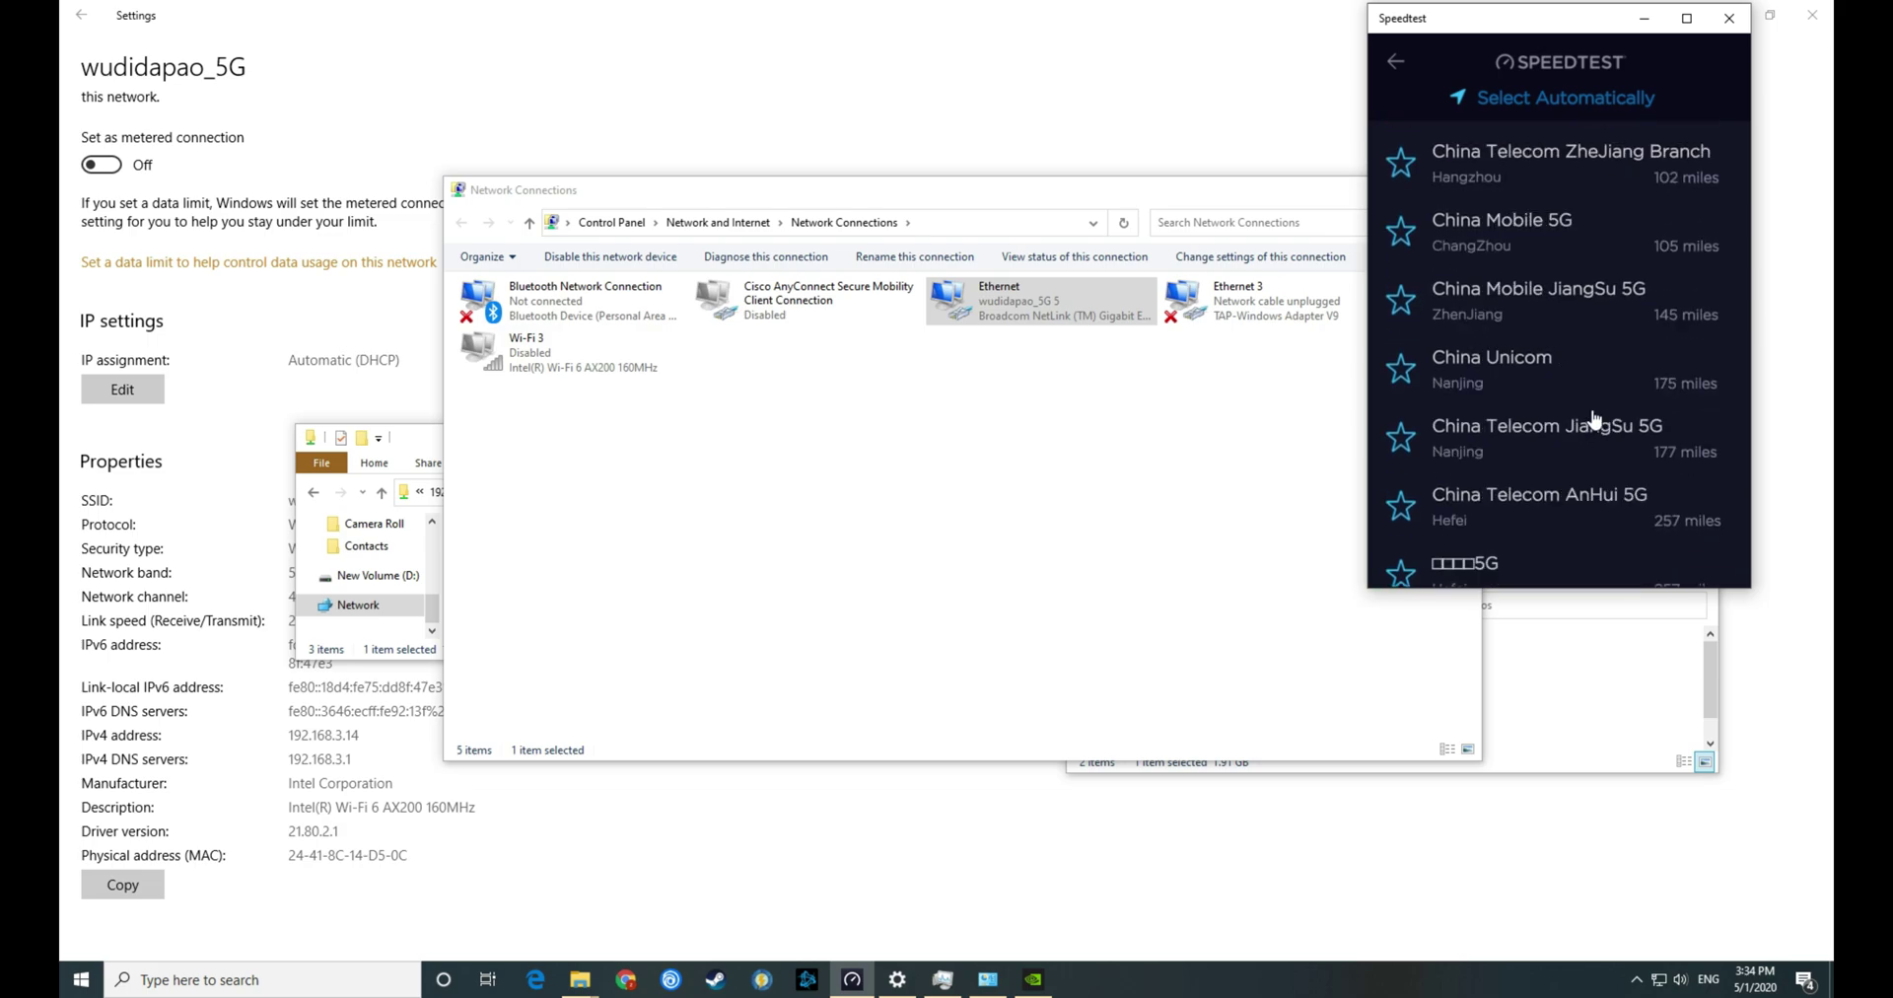
pyautogui.click(1601, 289)
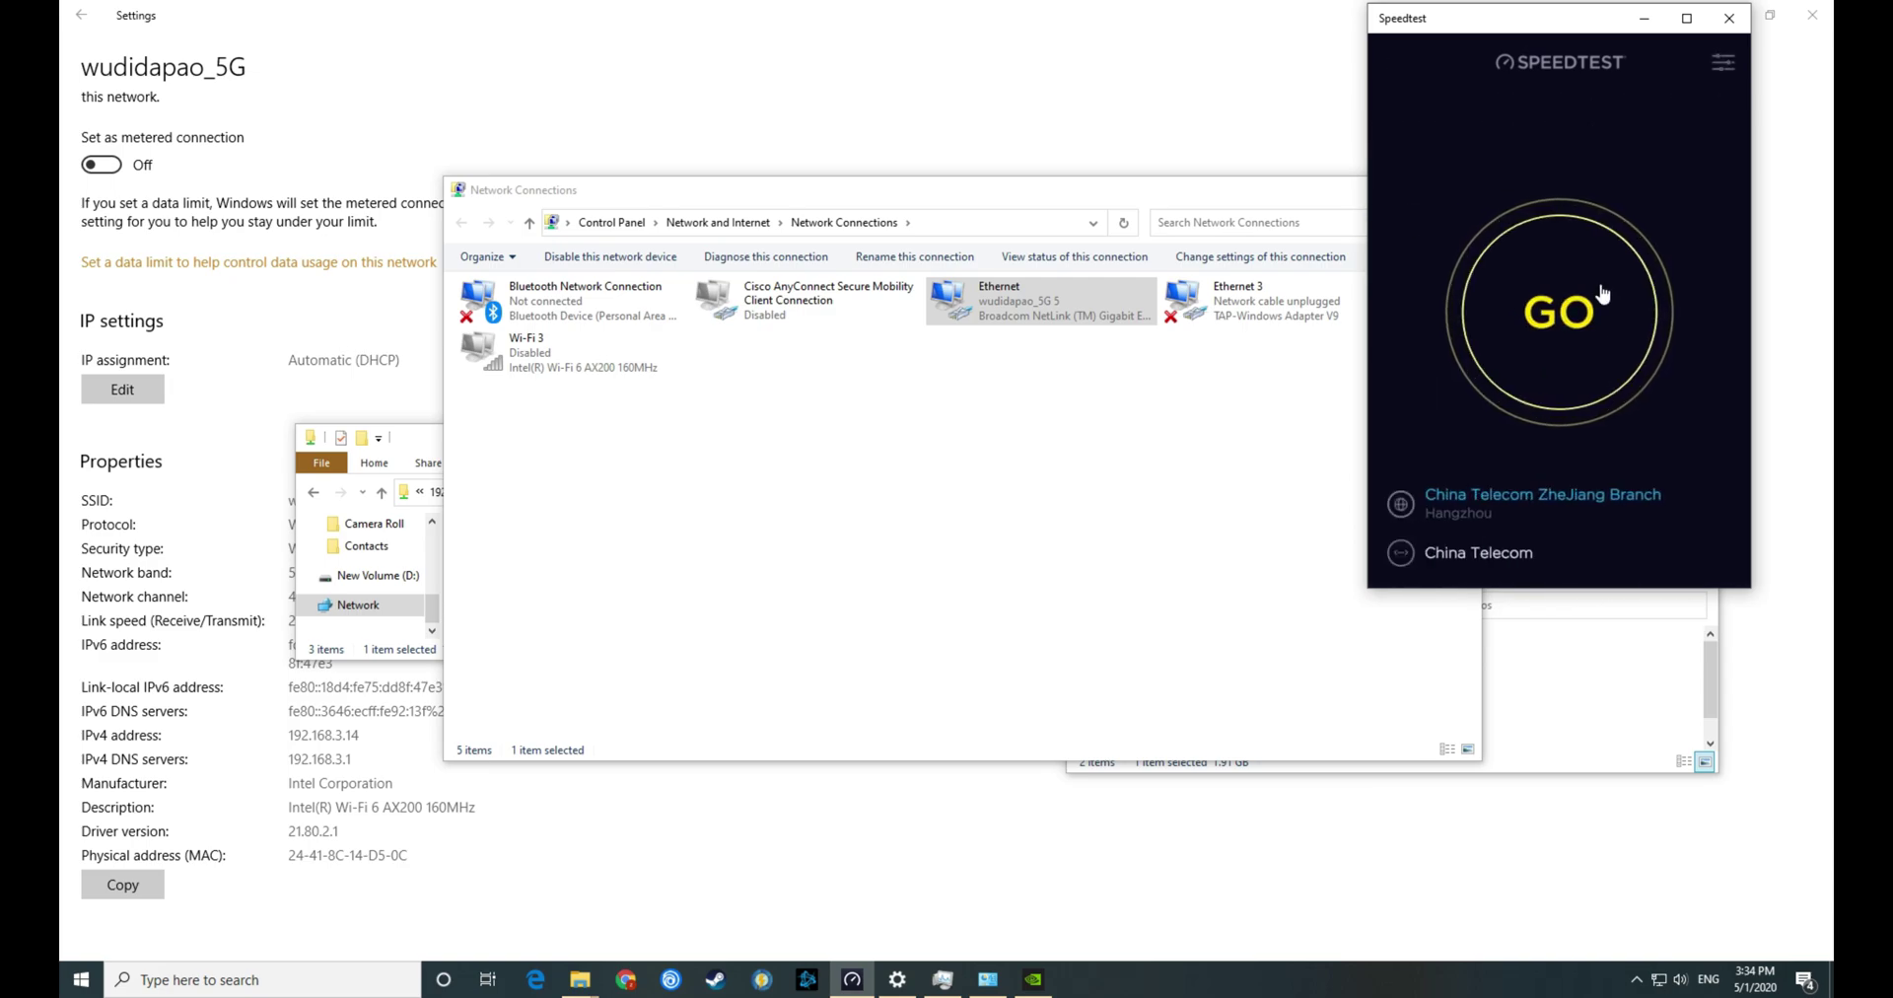
# - Run the Ethernet speed test, reaching about 924 Mbps download, and show Task Manager's Ethernet graph
pyautogui.click(1558, 359)
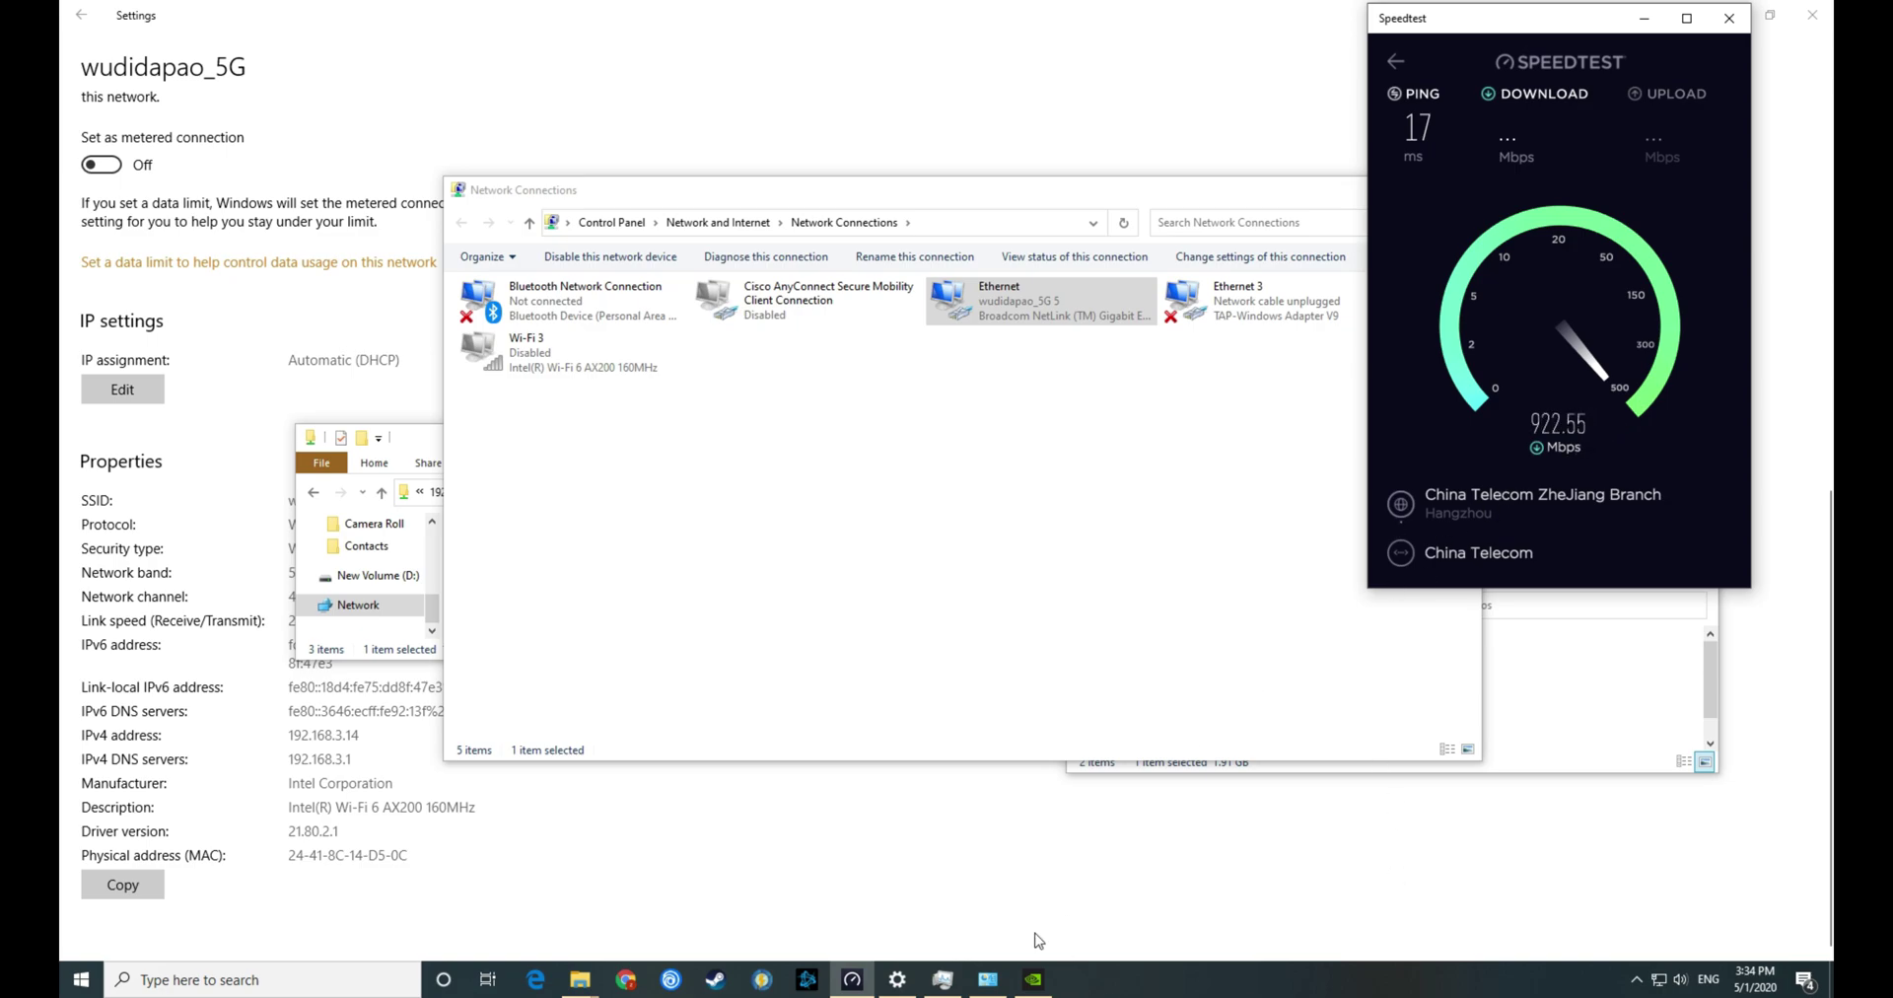
pyautogui.click(955, 989)
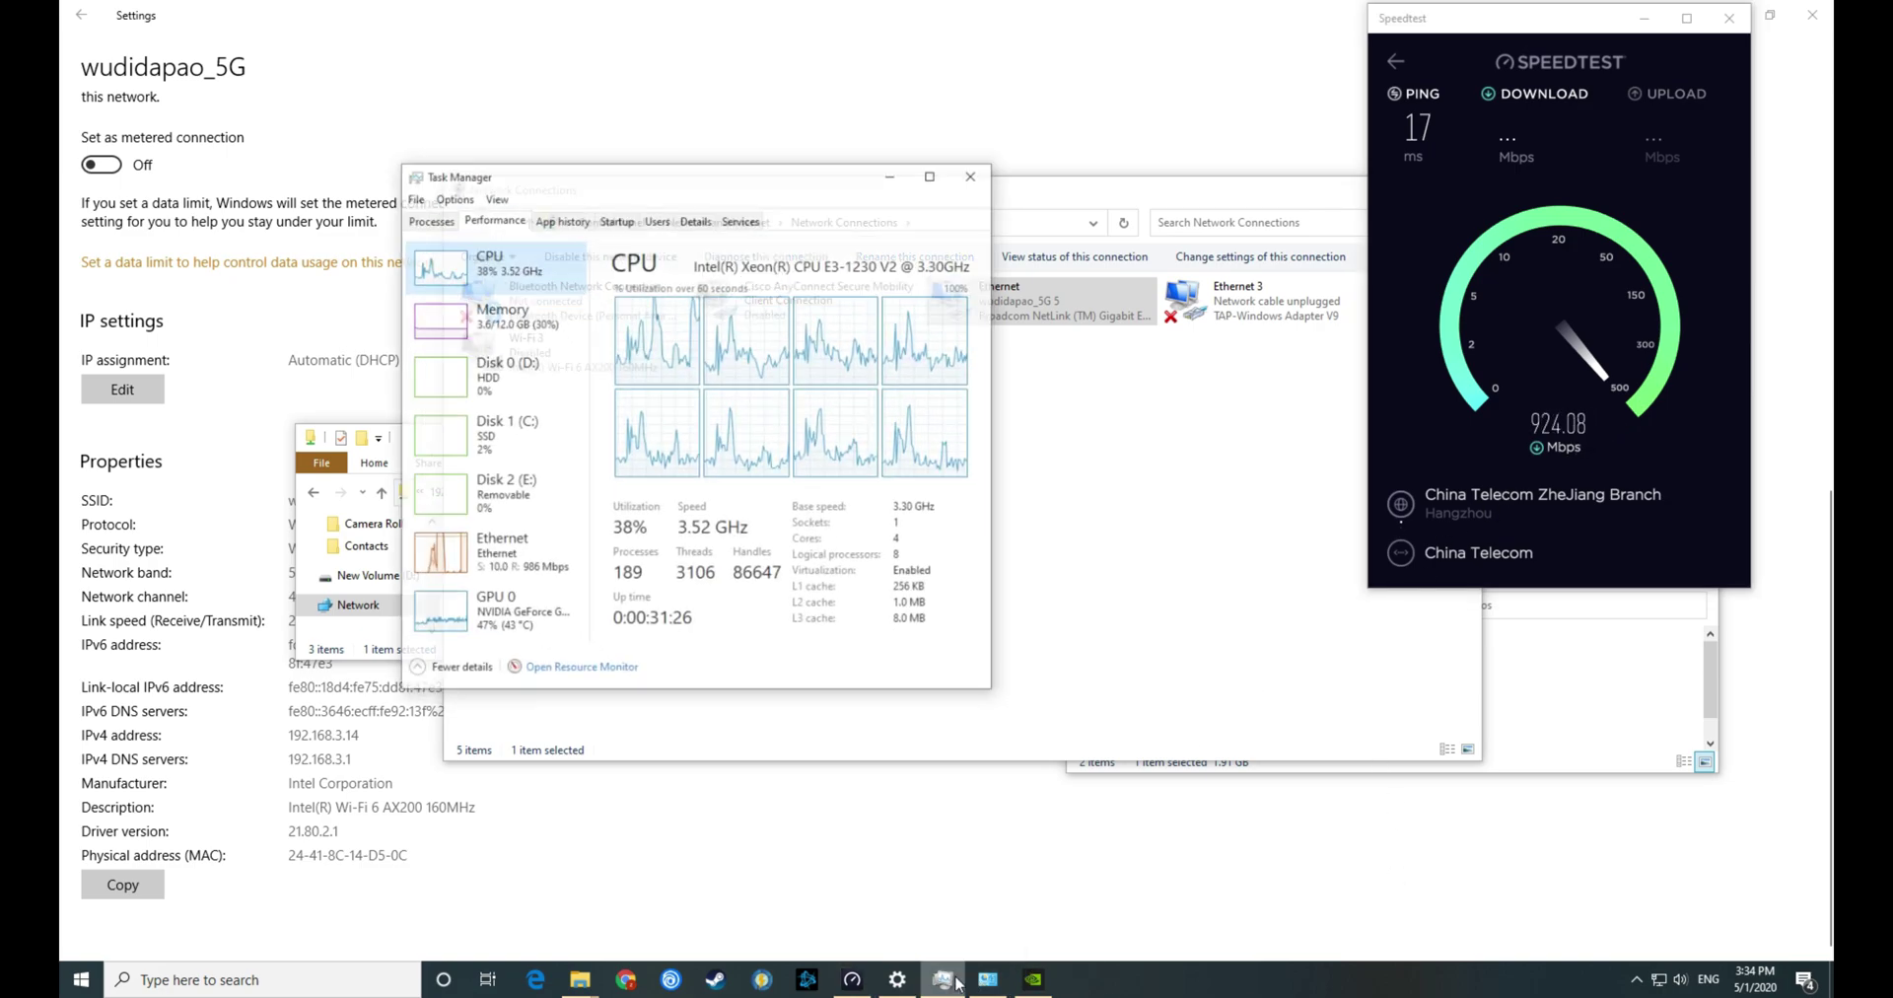
pyautogui.click(504, 537)
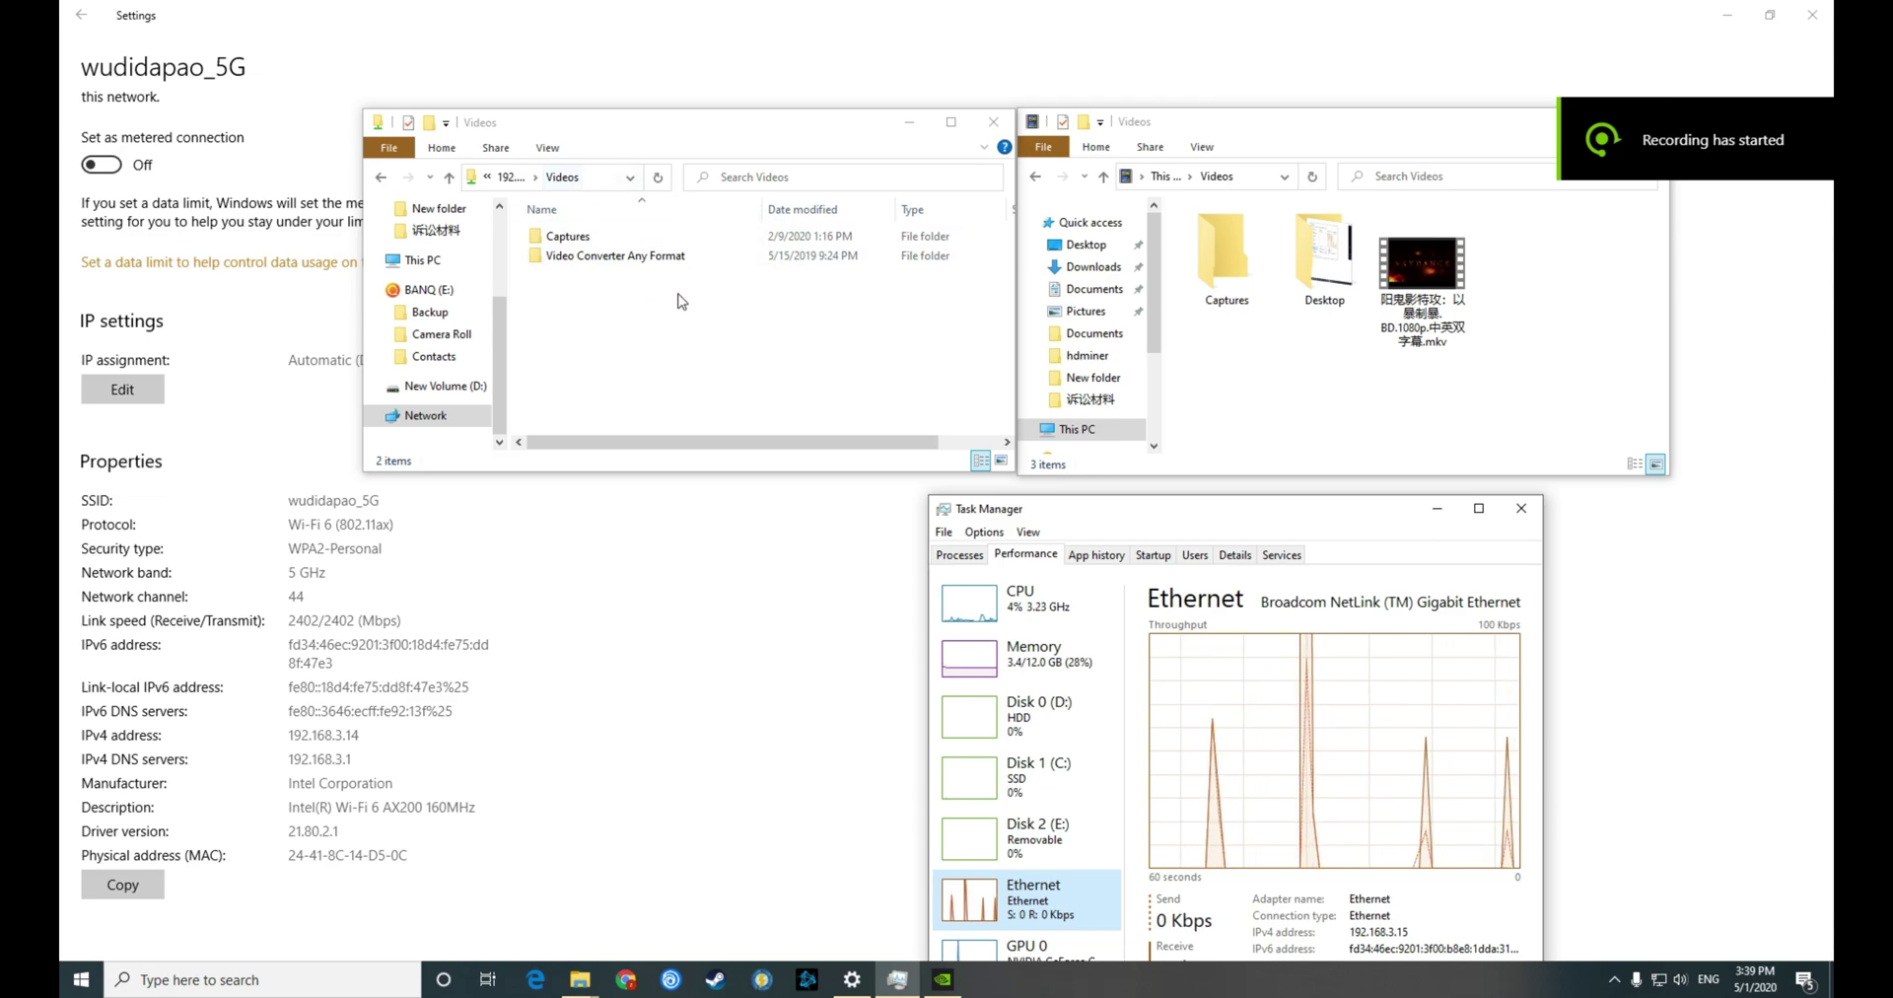
# - Paste the local MKV video into the share's Videos folder over Ethernet at about 79 MB/s
pyautogui.click(582, 124)
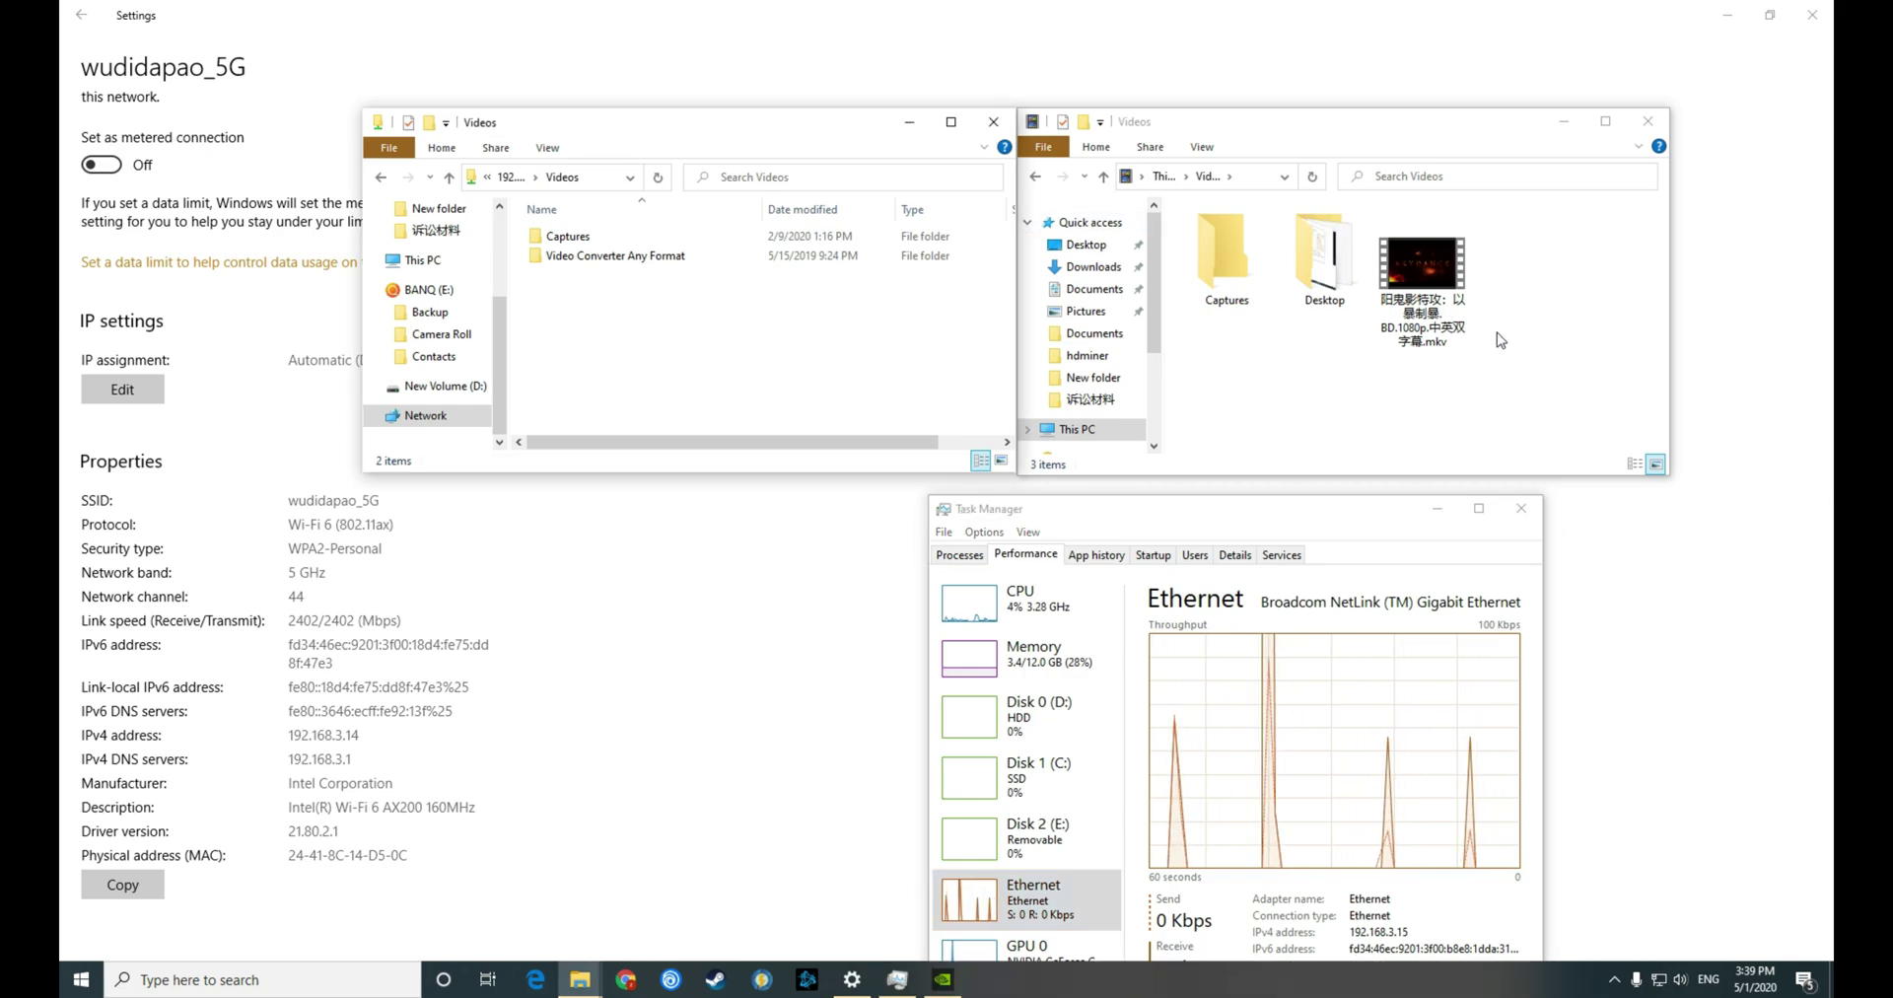
pyautogui.click(1447, 287)
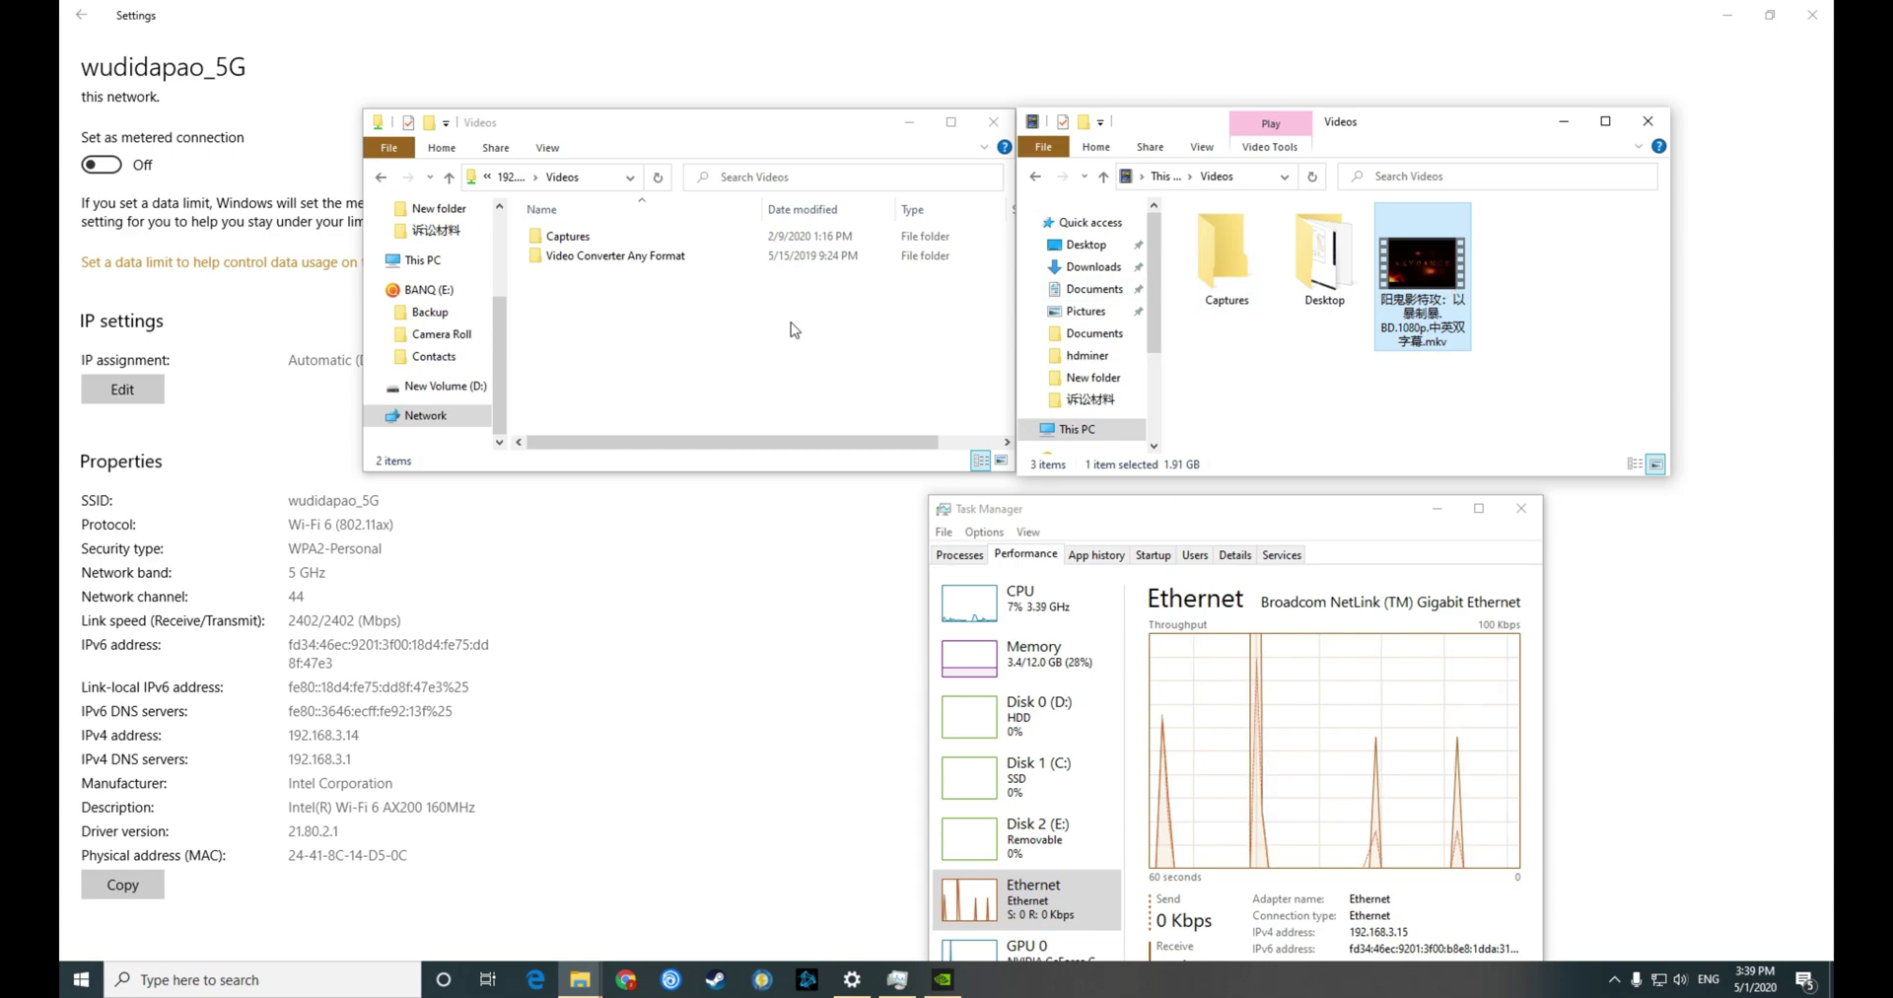
pyautogui.click(720, 387)
pyautogui.hotkey('ctrl', 'v')
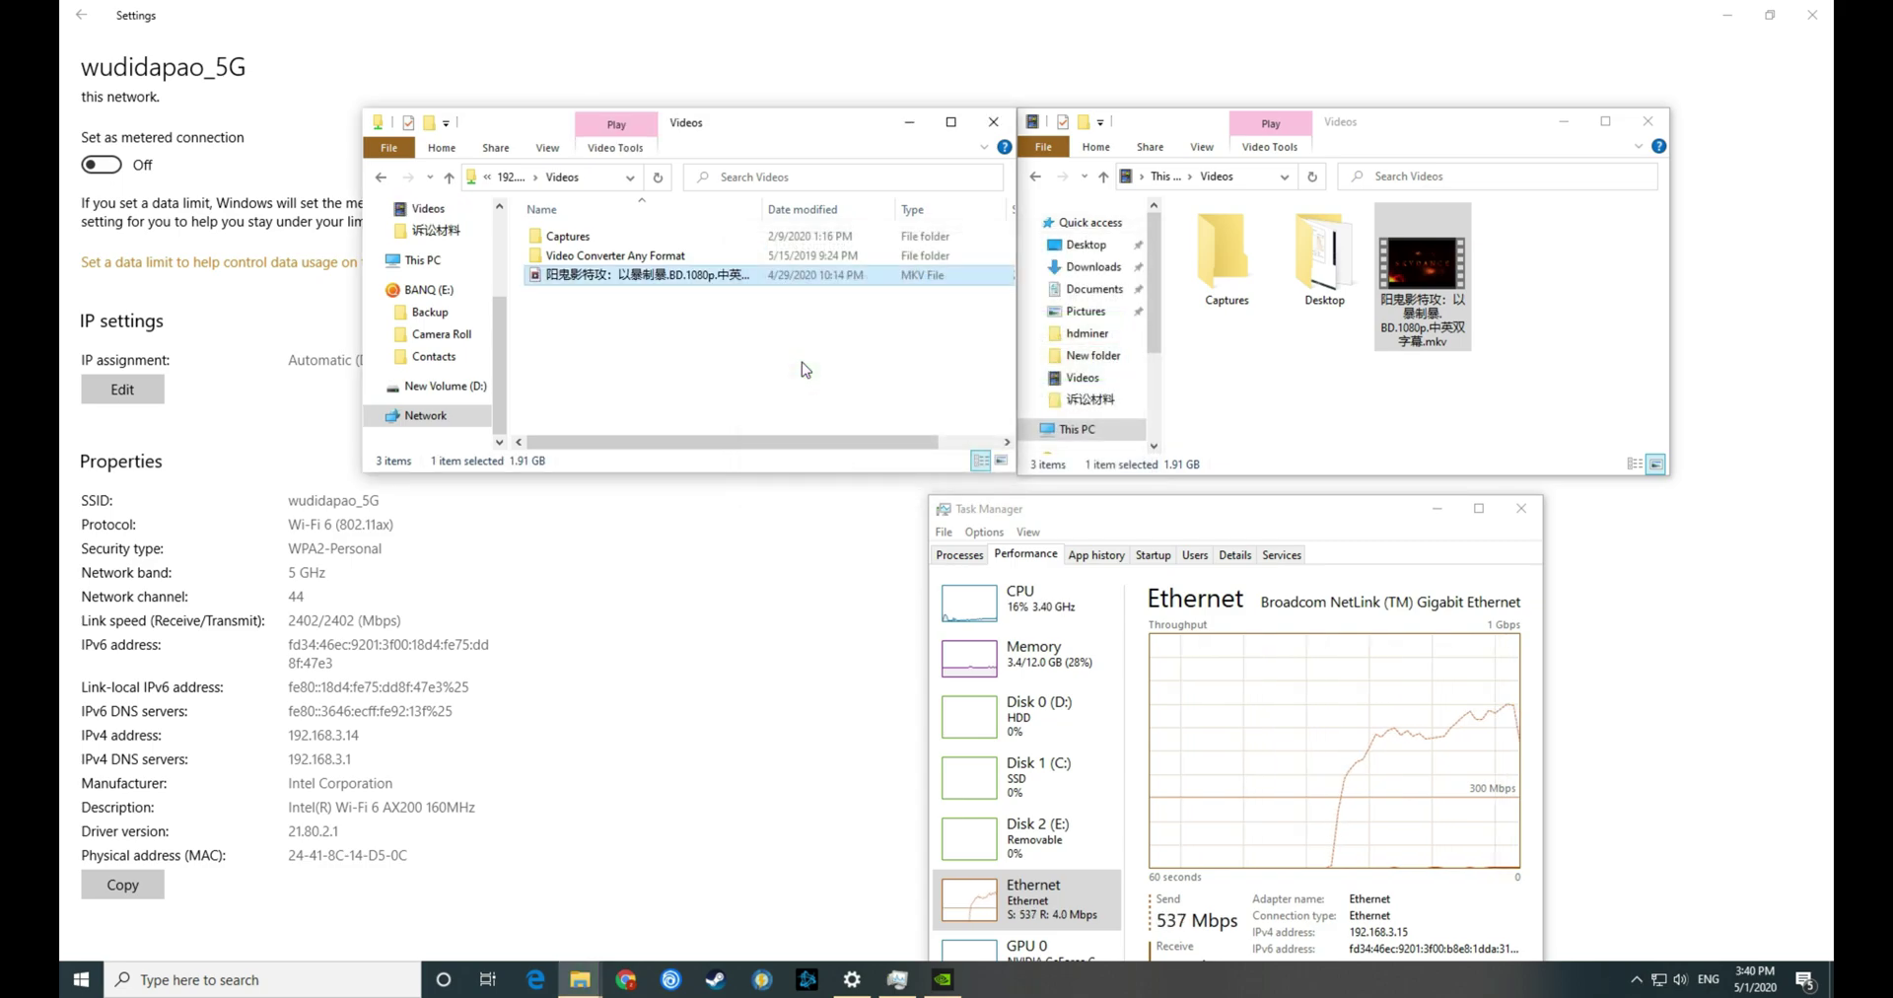
# - Delete the local copy of the MKV video from Videos
pyautogui.click(702, 300)
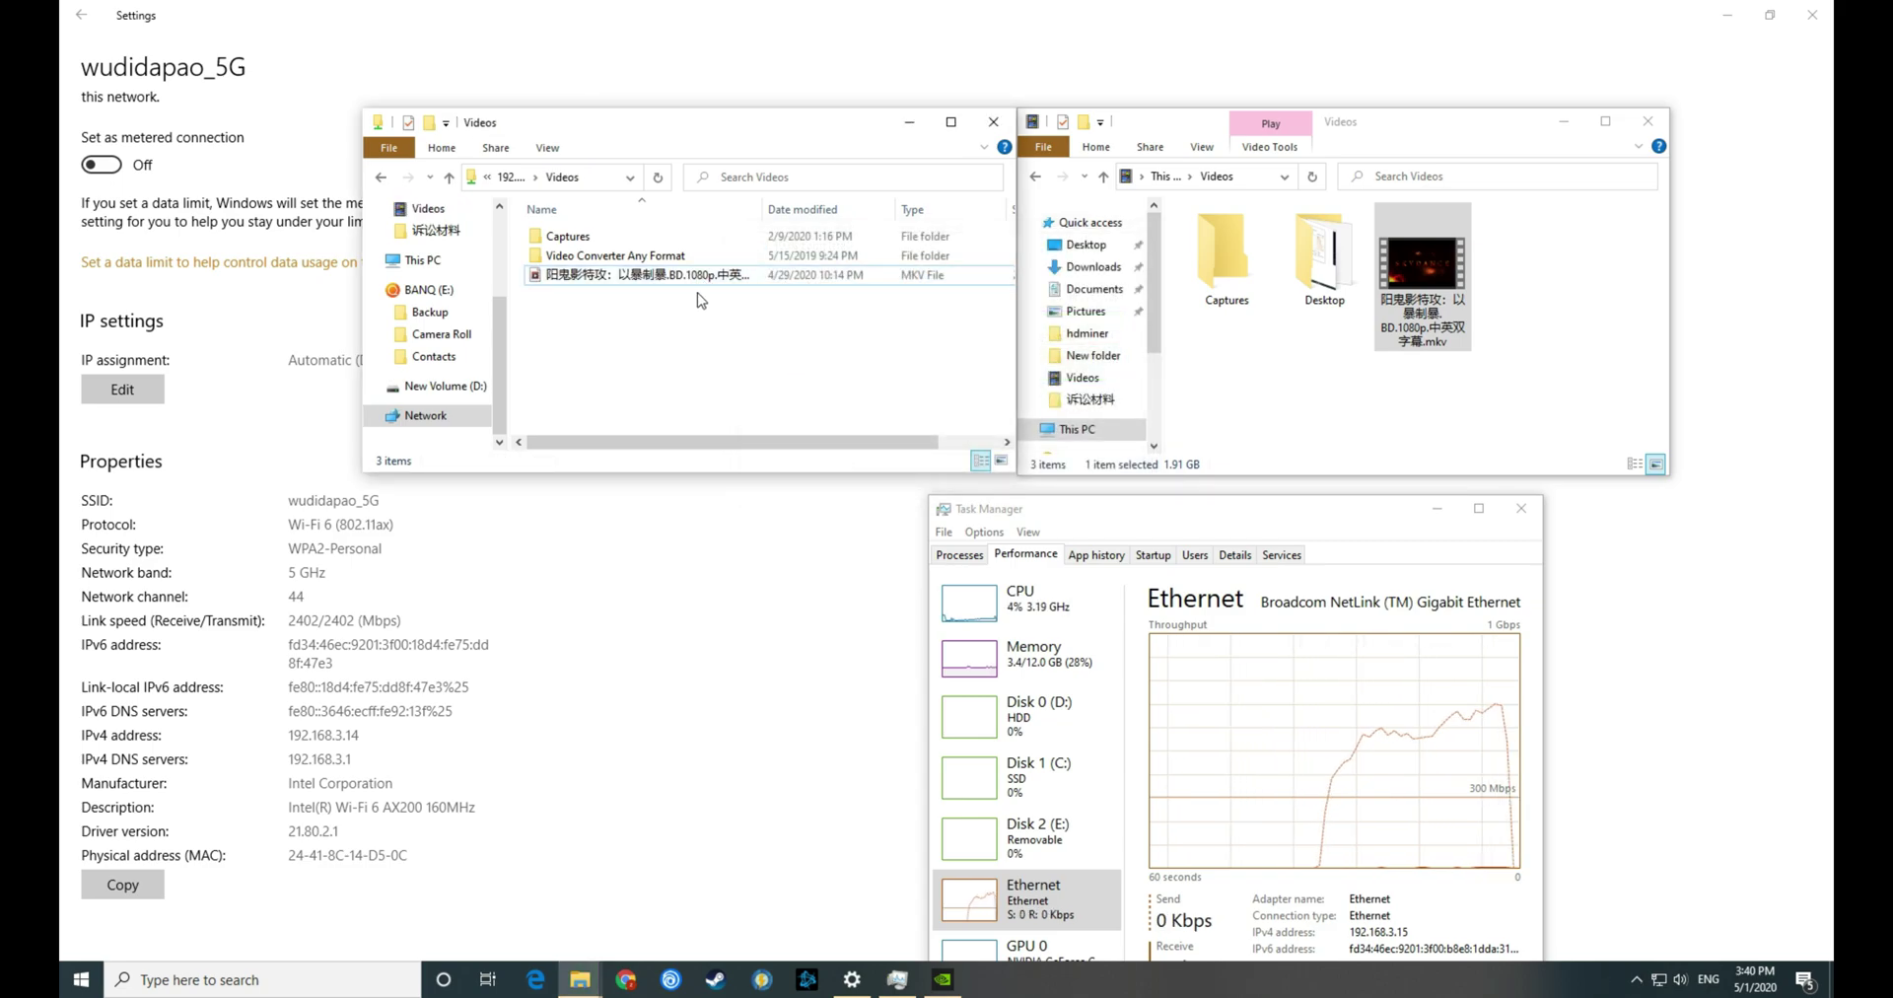
pyautogui.click(1469, 271)
pyautogui.press('Delete')
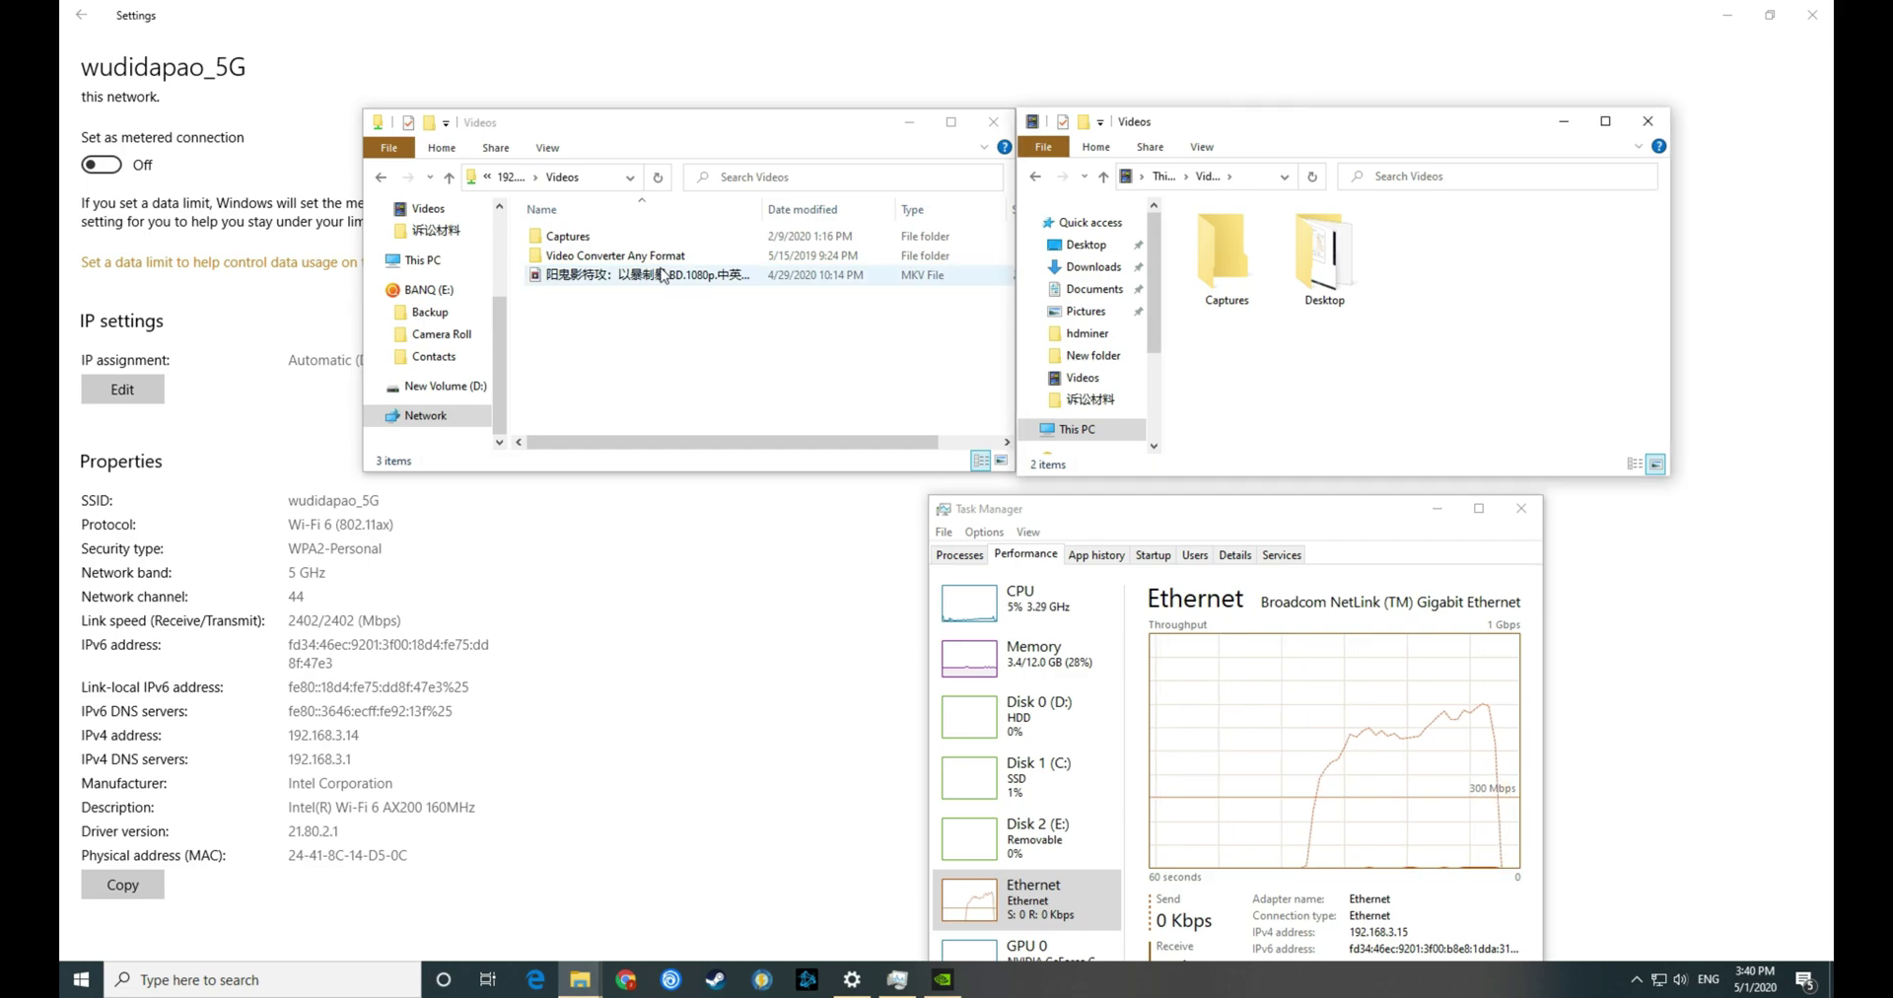
# - Copy the 1.91 GB MKV from the share into local Videos over Ethernet, finishing near 55 MB/s
pyautogui.click(663, 276)
pyautogui.click(1500, 381)
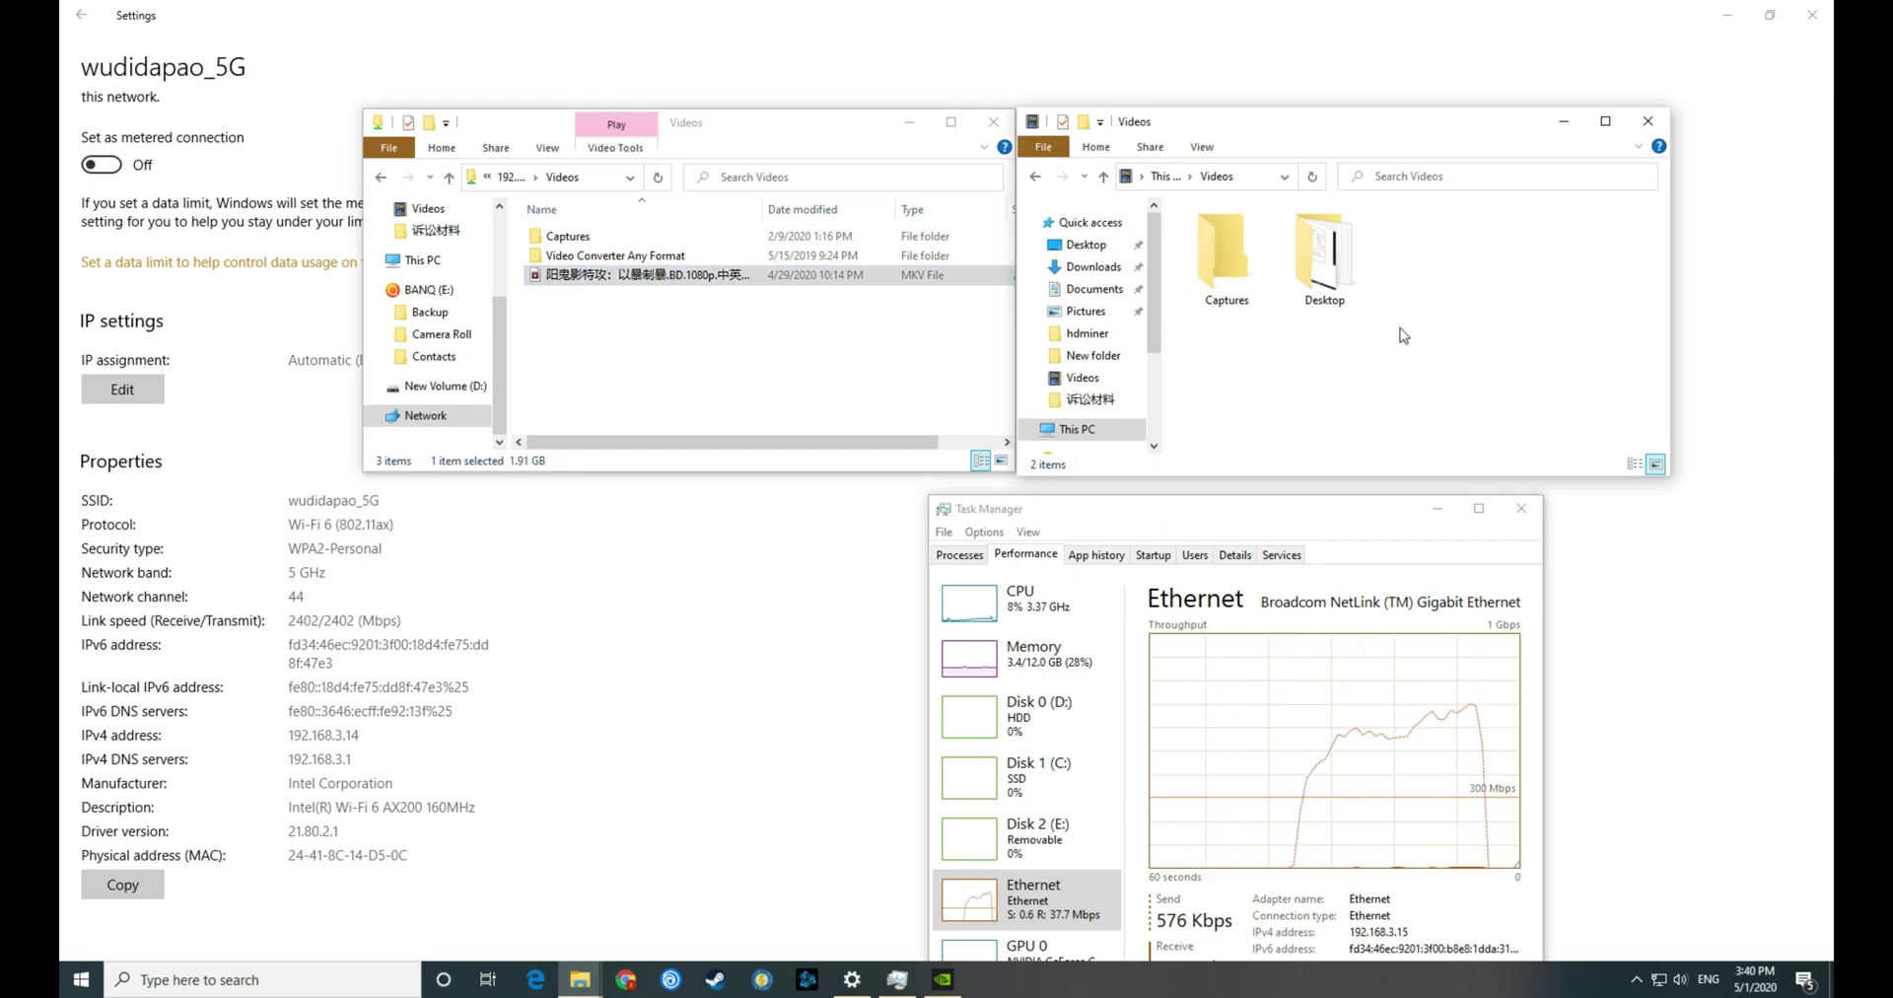
pyautogui.hotkey('ctrl', 'v')
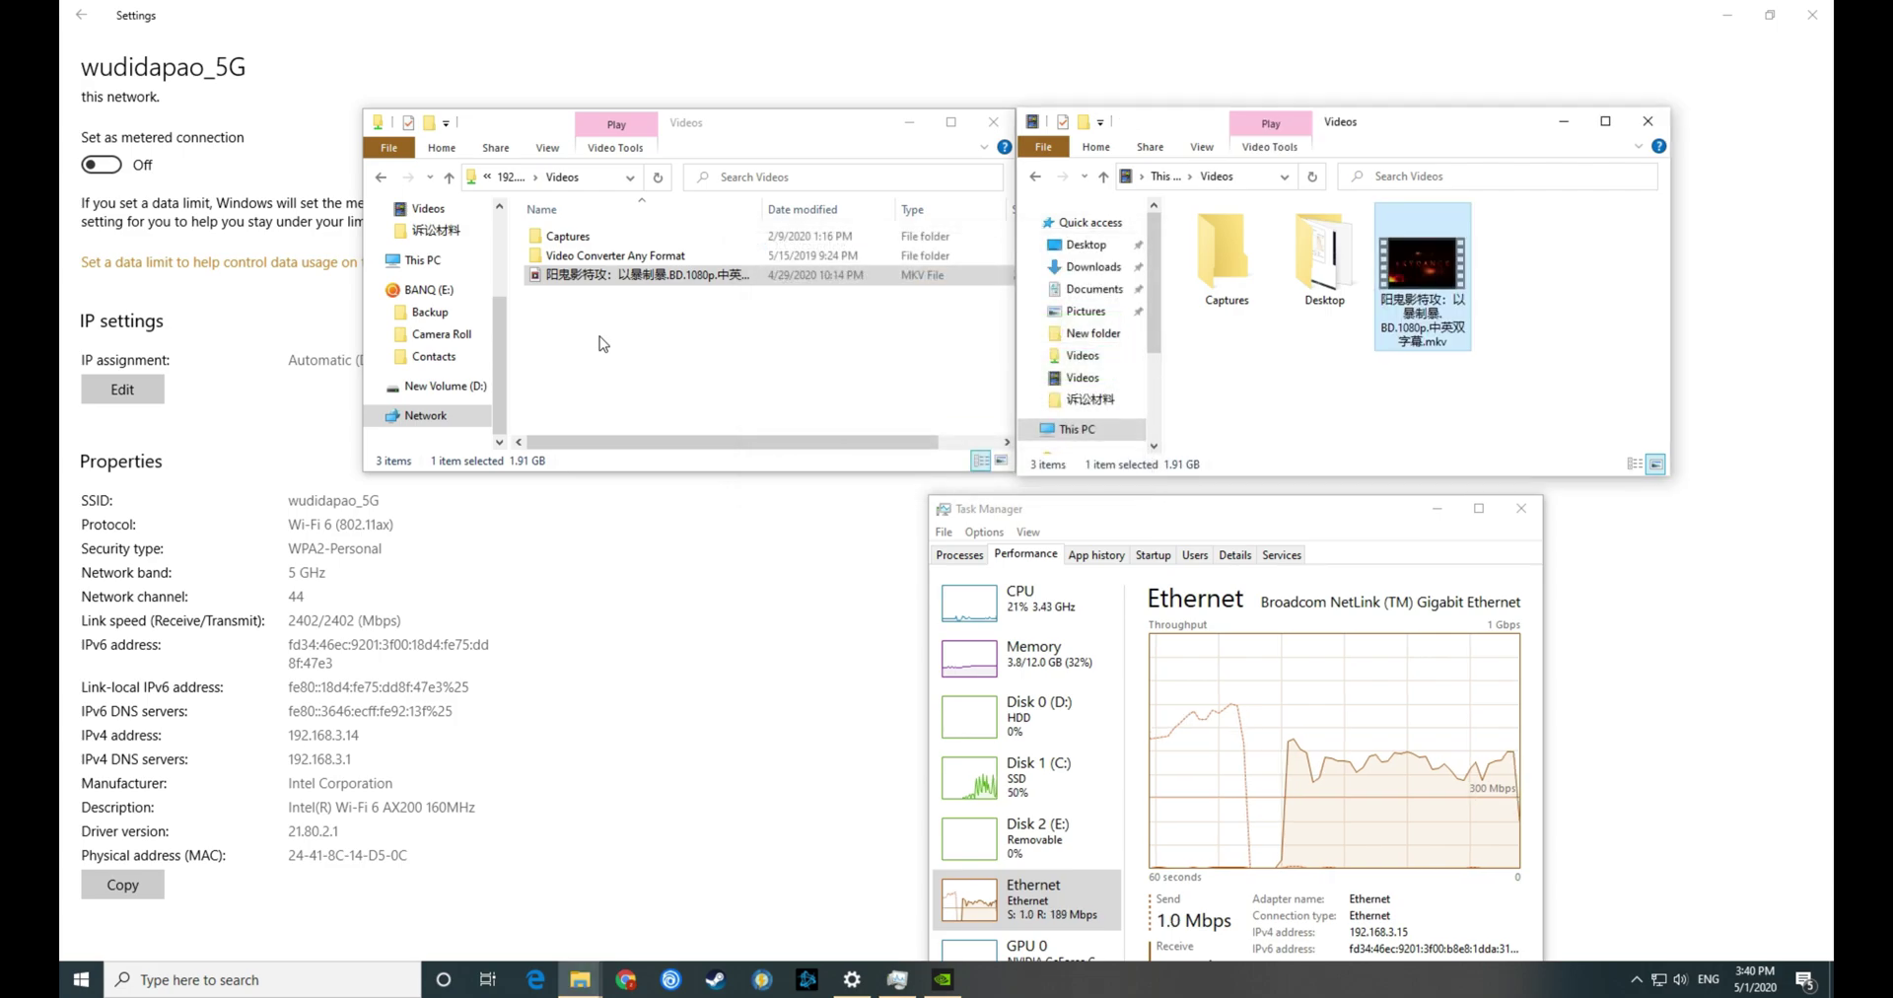
pyautogui.click(1466, 409)
pyautogui.click(1394, 496)
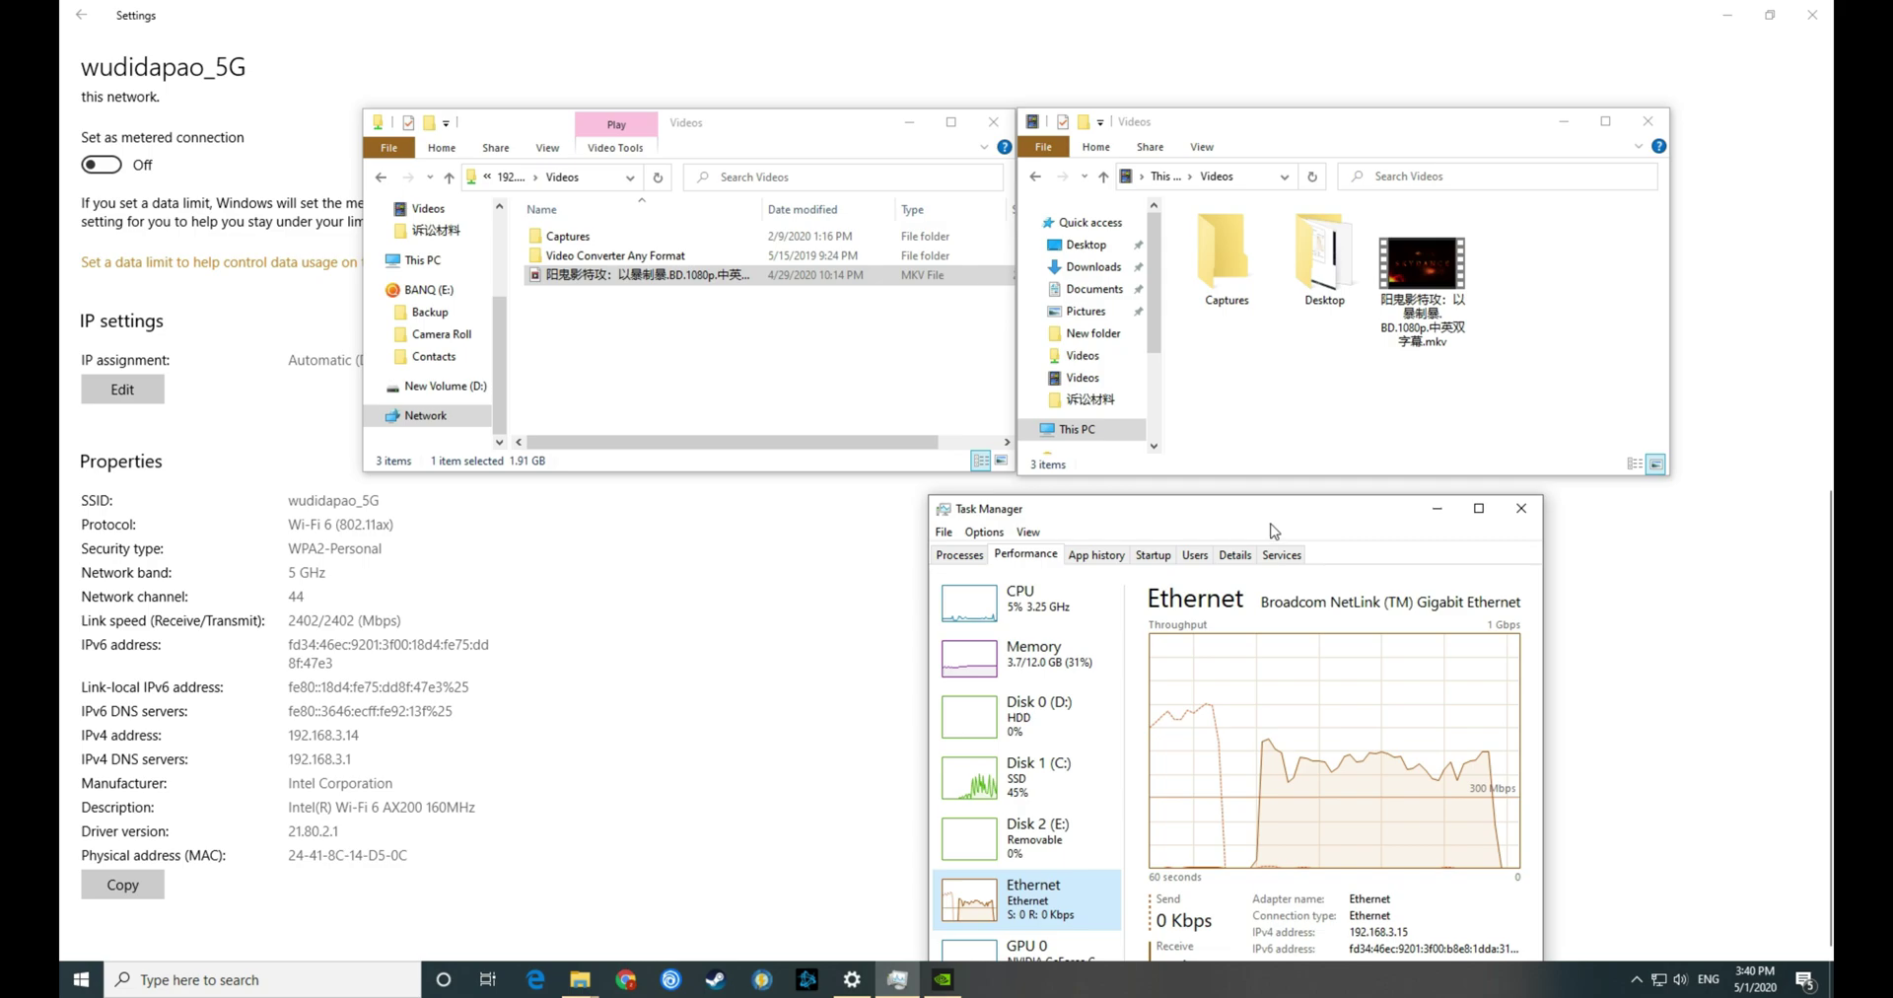
# - Drag Task Manager up and left so the Ethernet graph, now at 0 Kbps, is fully visible
pyautogui.moveTo(1229, 519); pyautogui.dragTo(1112, 356)
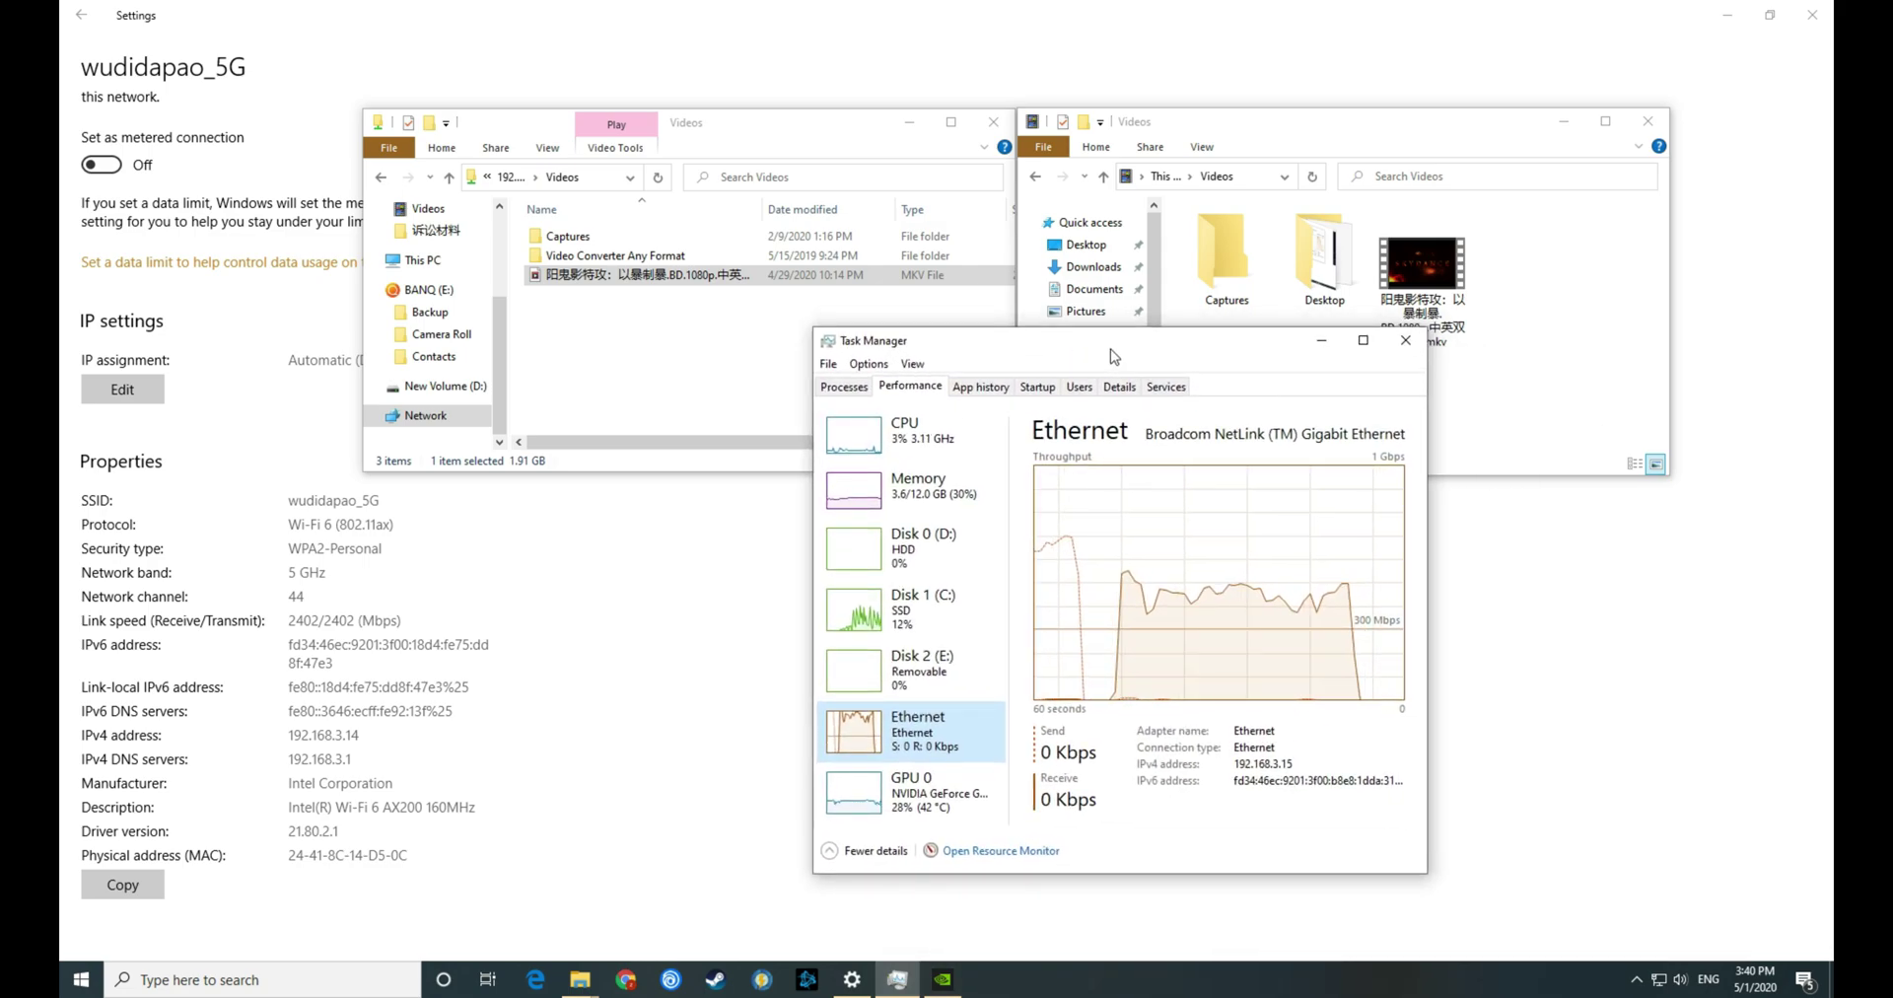